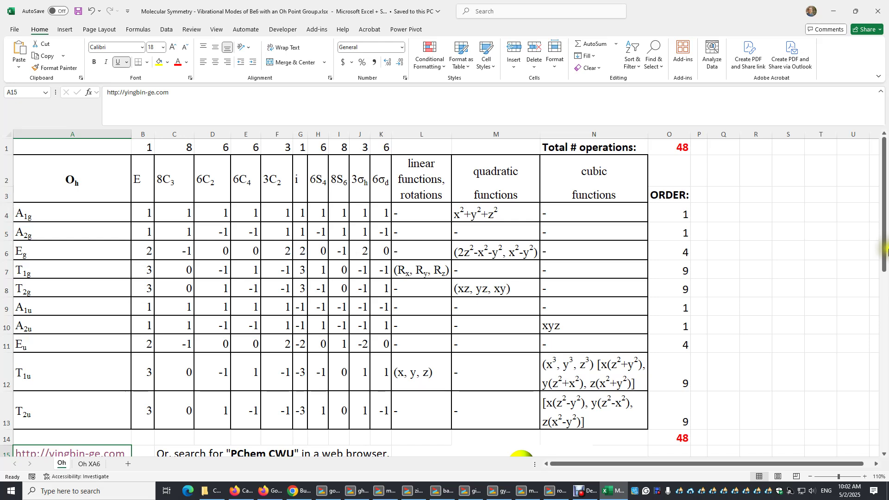
# Switch to Firefox, search Google for "PChem CWU", and open the Physical Chemistry (PChem) Google Sites result.
pyautogui.moveTo(885, 259); pyautogui.dragTo(885, 276)
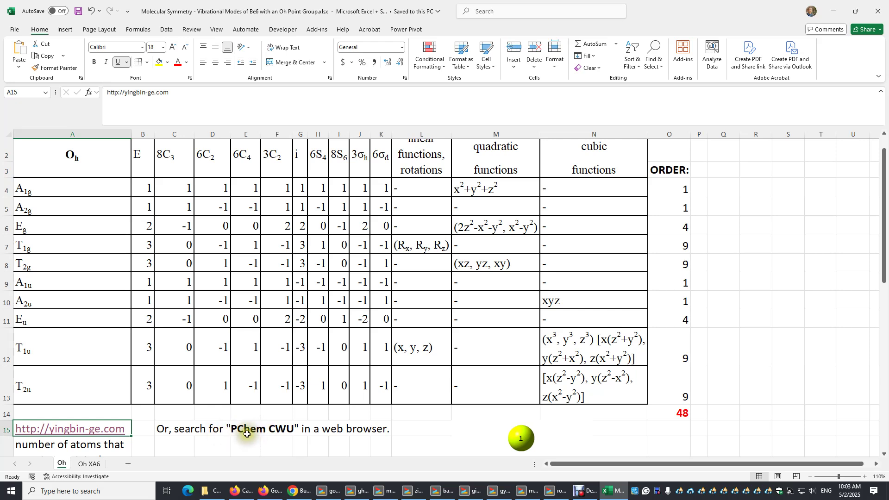
pyautogui.click(267, 491)
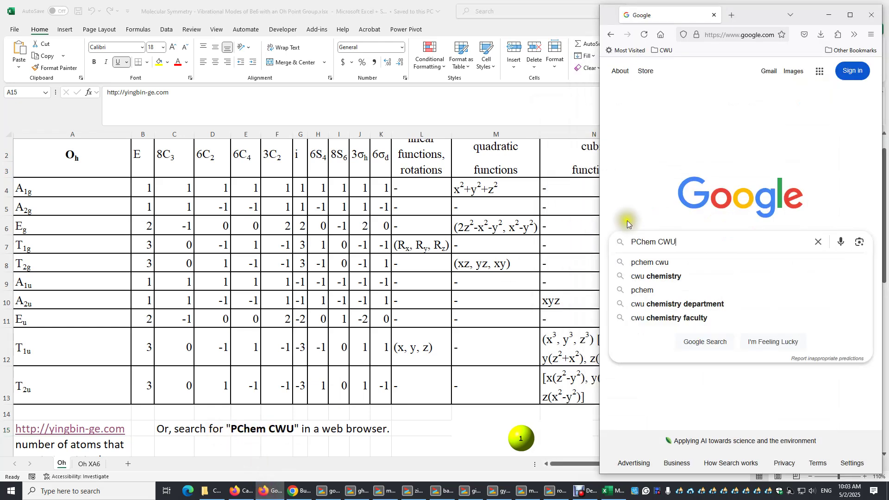
pyautogui.click(699, 245)
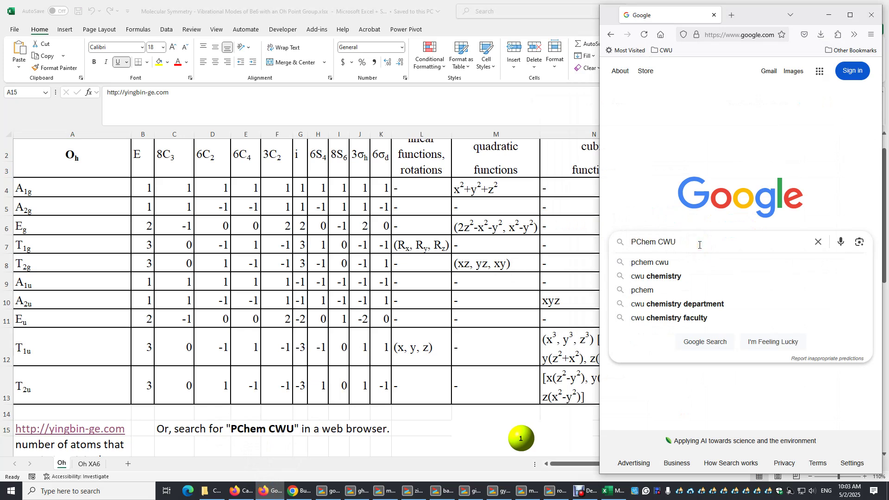
pyautogui.press('Return')
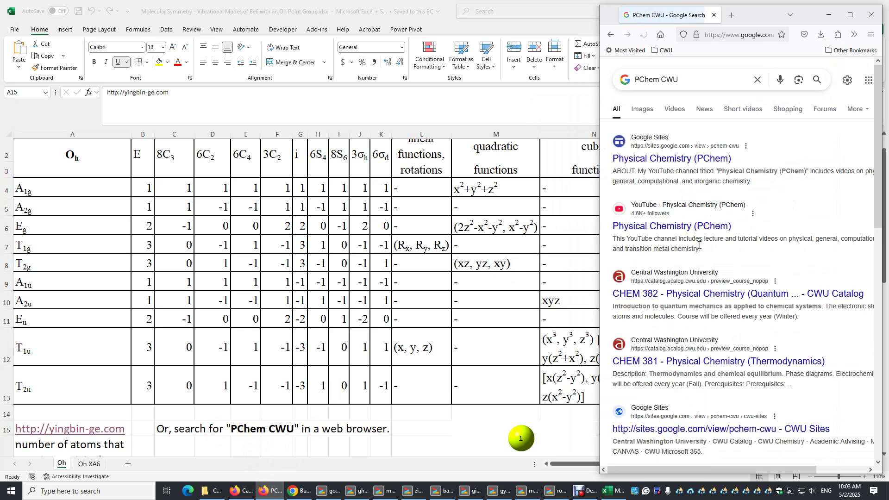
pyautogui.click(661, 158)
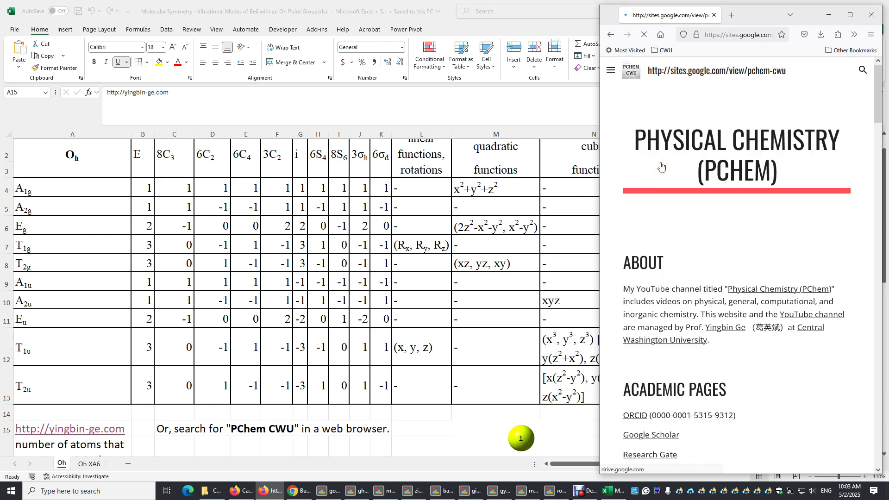
# Browse the "Building Physical Chemistry from Scratch: A DIY Tutorial" file list for Molecular Symmetry workbooks, and return to the Excel workbook.
pyautogui.moveTo(591, 134); pyautogui.dragTo(141, 158)
pyautogui.moveTo(881, 139); pyautogui.dragTo(886, 290)
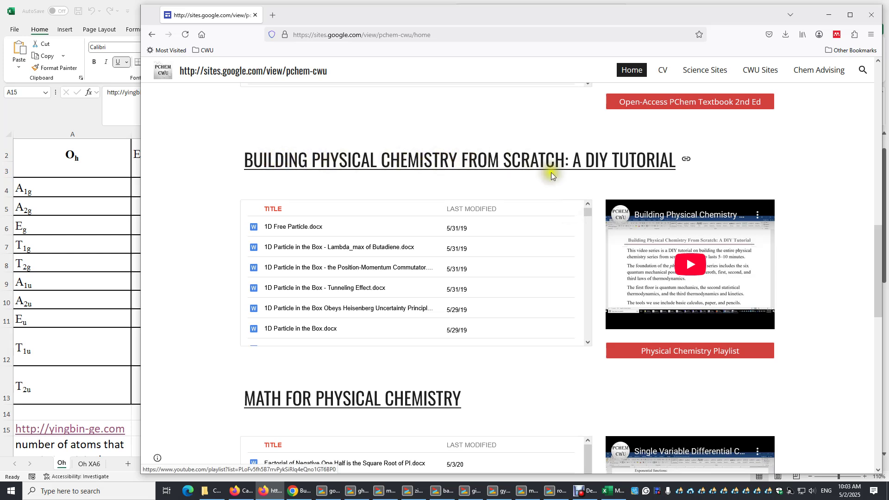
pyautogui.moveTo(589, 212); pyautogui.dragTo(590, 289)
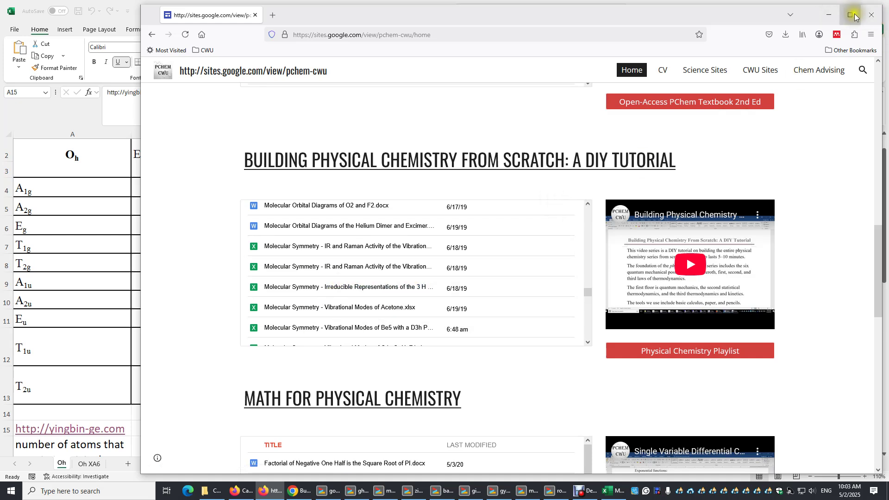
pyautogui.click(834, 15)
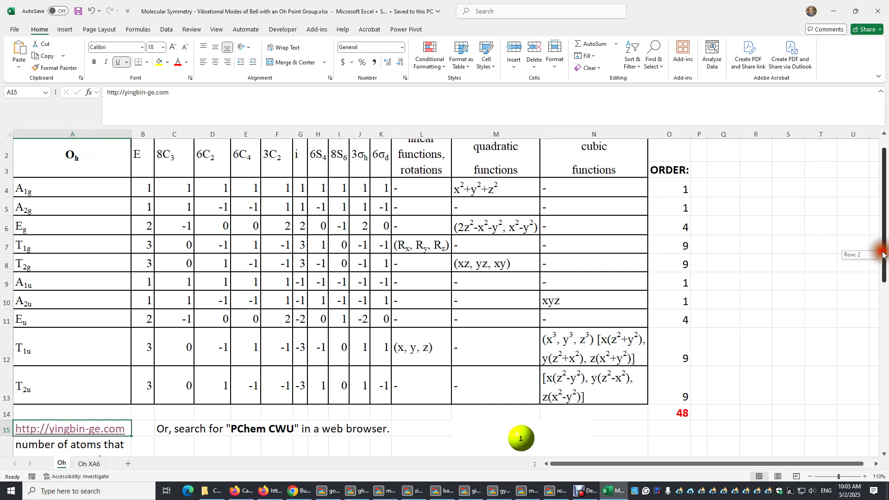
# View the numbered six-atom diagram below the Oh character table and return to the table's symmetry operation headings.
pyautogui.scroll(1, 882, 231)
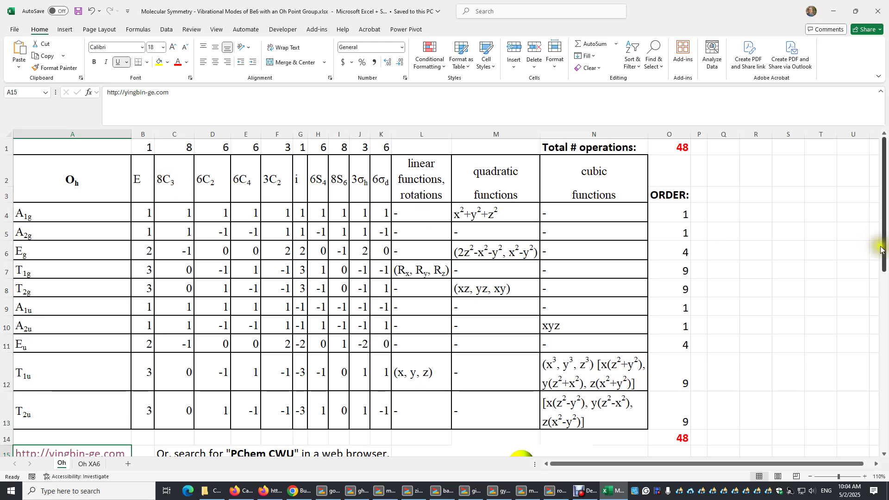
pyautogui.moveTo(883, 250); pyautogui.dragTo(885, 313)
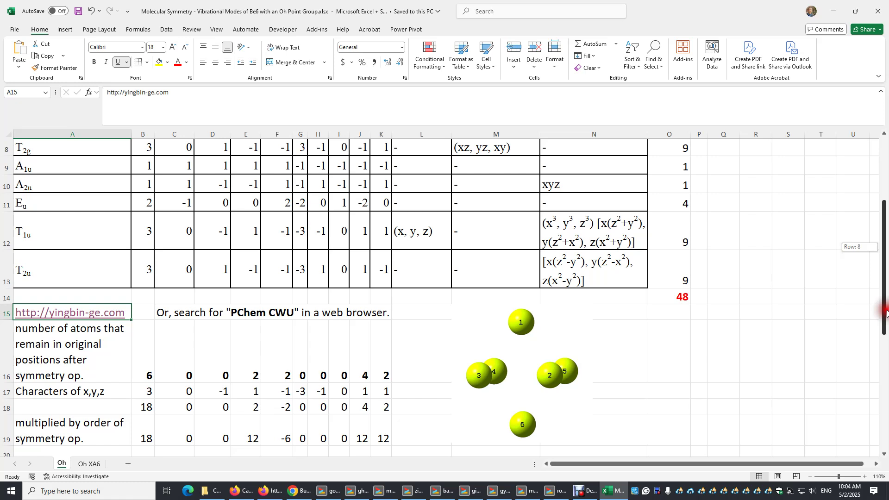
pyautogui.moveTo(885, 313)
pyautogui.mouseDown()
pyautogui.moveTo(885, 268)
pyautogui.moveTo(885, 315)
pyautogui.mouseUp()
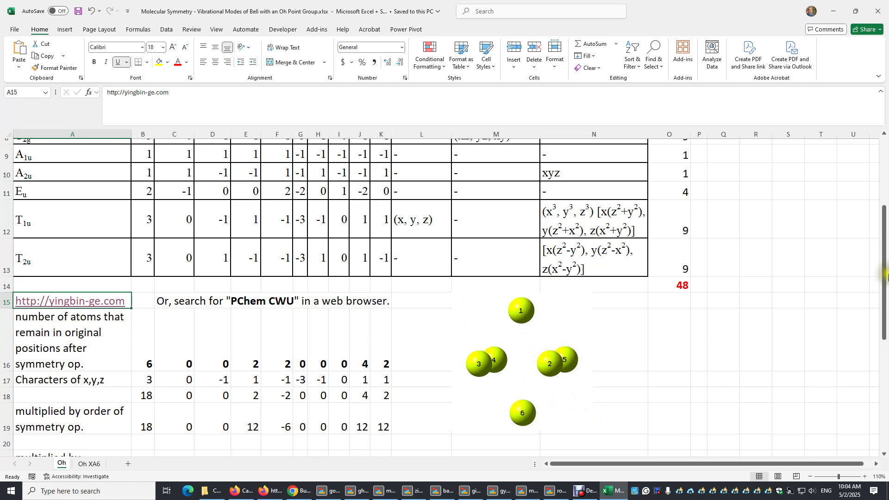
pyautogui.moveTo(887, 294); pyautogui.dragTo(886, 230)
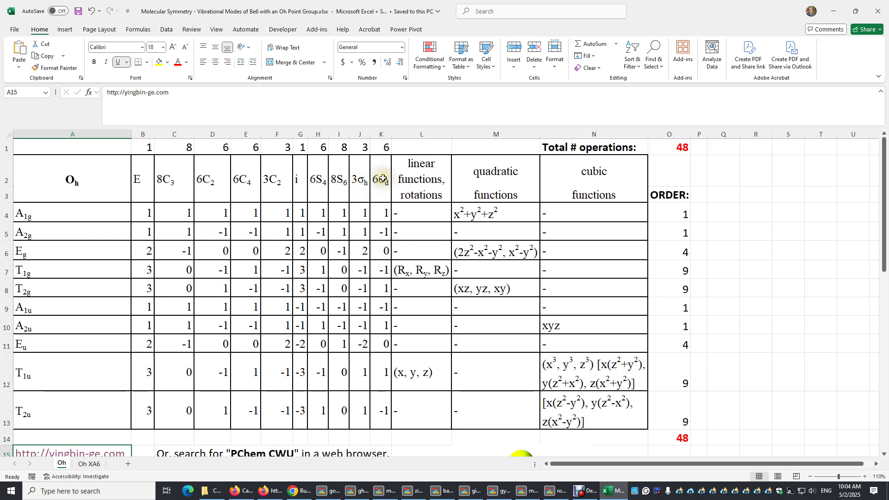
# Inspect the total number of operations formula in O1 and the operation counts above the 6C4 and 8S6 columns.
pyautogui.click(680, 147)
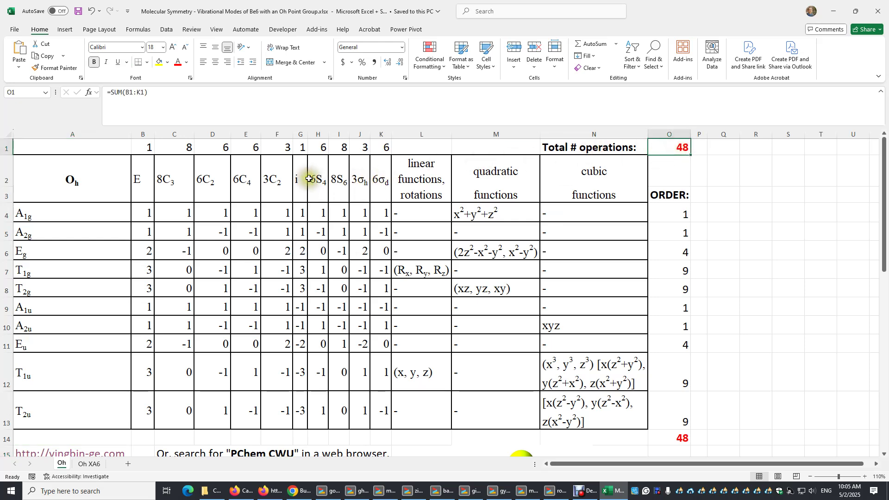
pyautogui.click(240, 179)
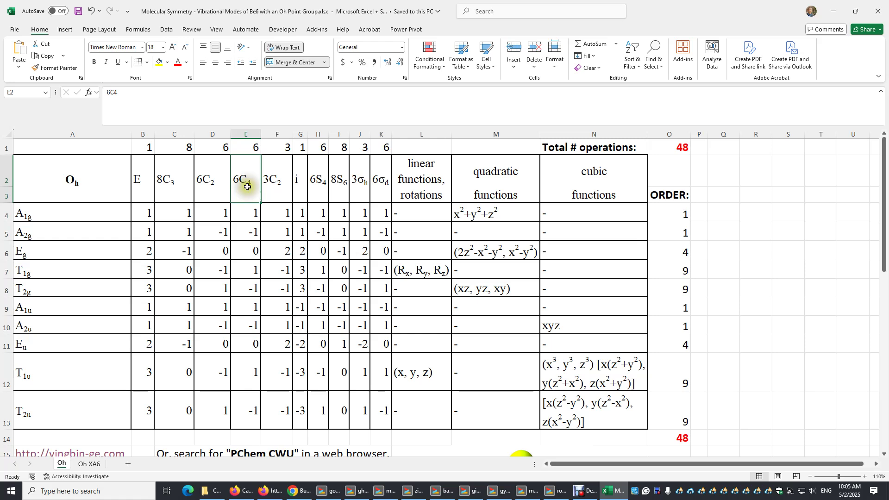
pyautogui.click(254, 149)
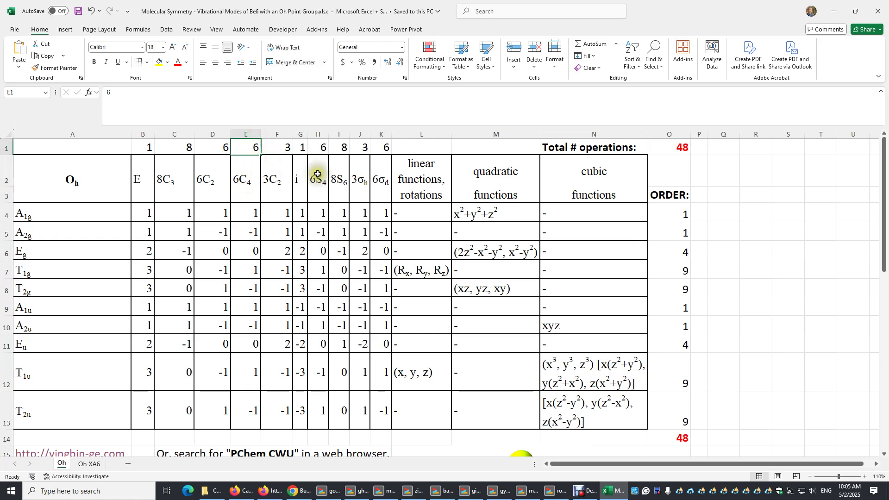
pyautogui.click(337, 179)
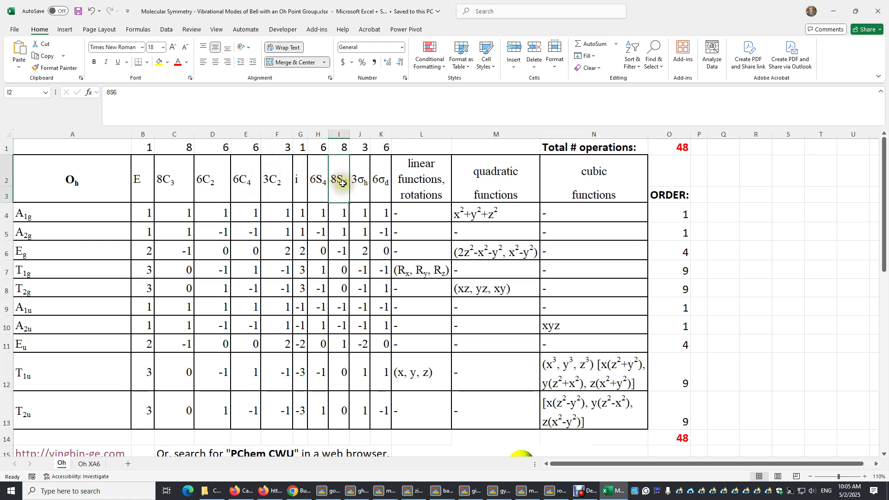
pyautogui.click(341, 148)
pyautogui.click(688, 147)
pyautogui.doubleClick(688, 147)
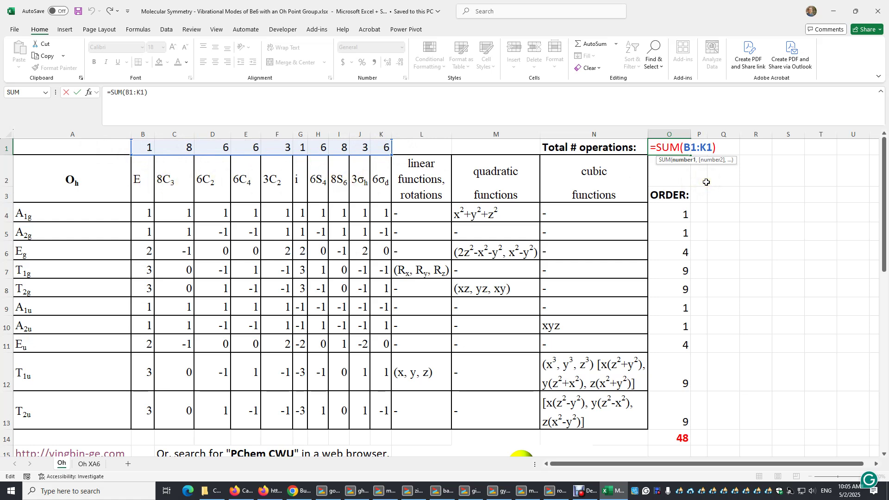
pyautogui.press('Return')
pyautogui.click(678, 146)
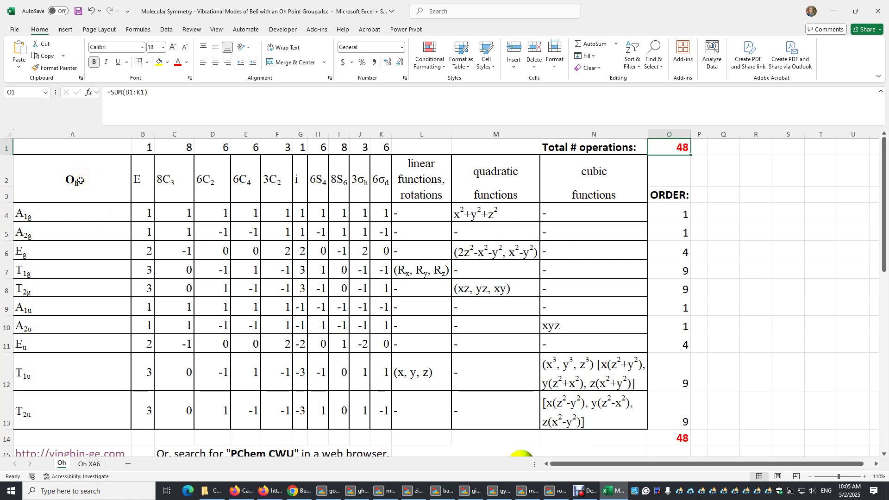
# Compare the characters under E in B4:B13 with the squared values in O4:O13, and inspect the order sum formula in O14.
pyautogui.click(675, 436)
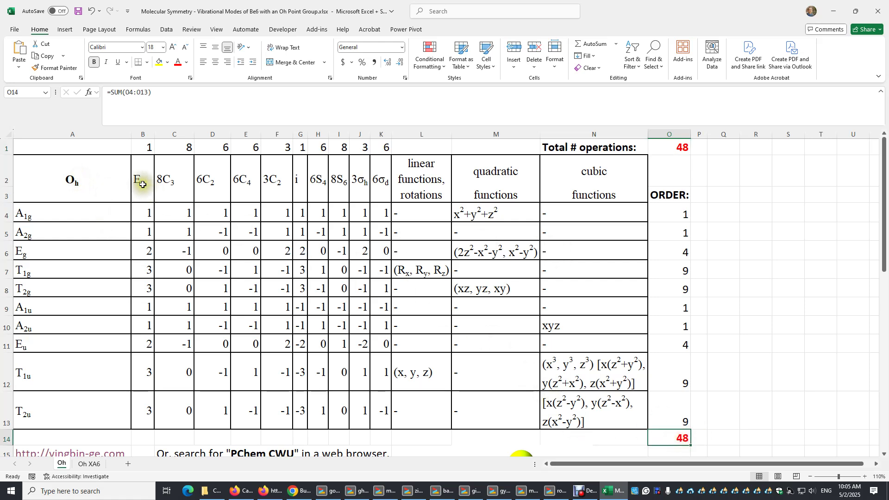
pyautogui.click(140, 209)
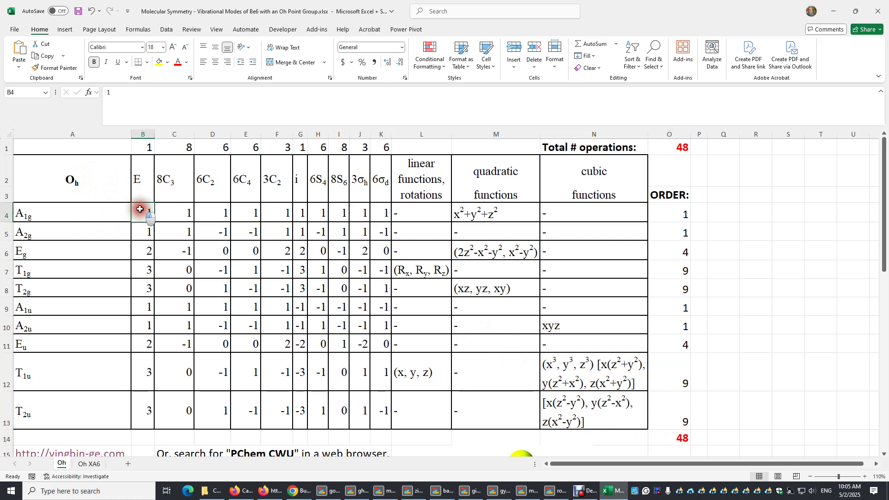
pyautogui.moveTo(140, 209); pyautogui.dragTo(140, 407)
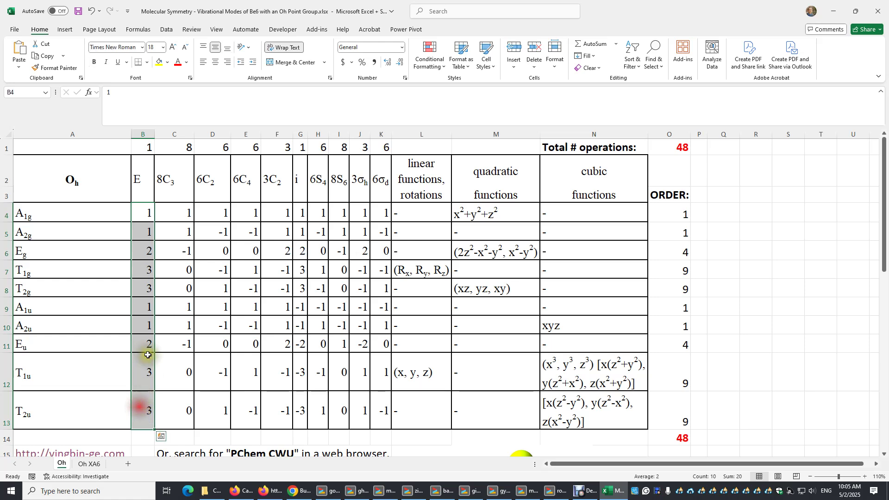
pyautogui.click(144, 176)
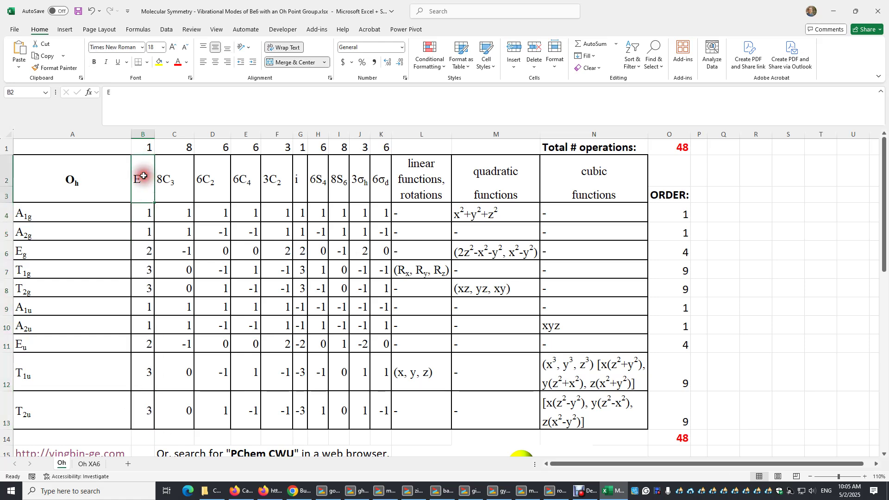
pyautogui.moveTo(140, 211); pyautogui.dragTo(139, 402)
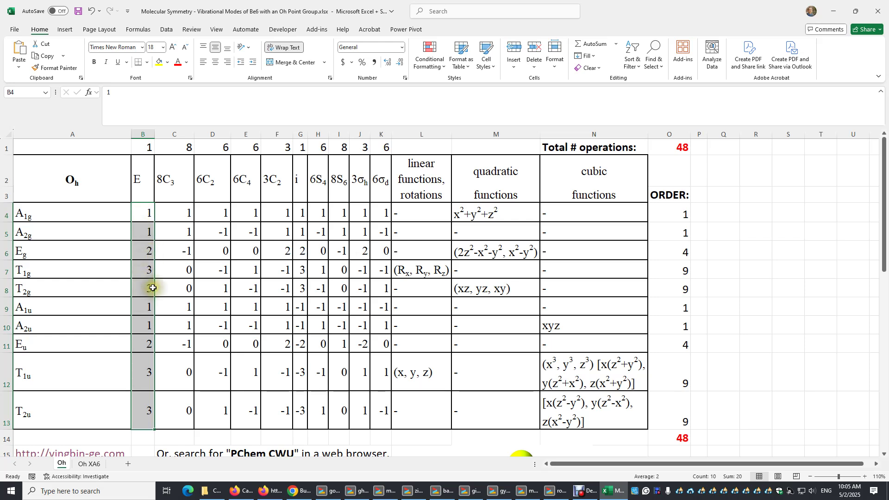
pyautogui.moveTo(675, 214); pyautogui.dragTo(674, 436)
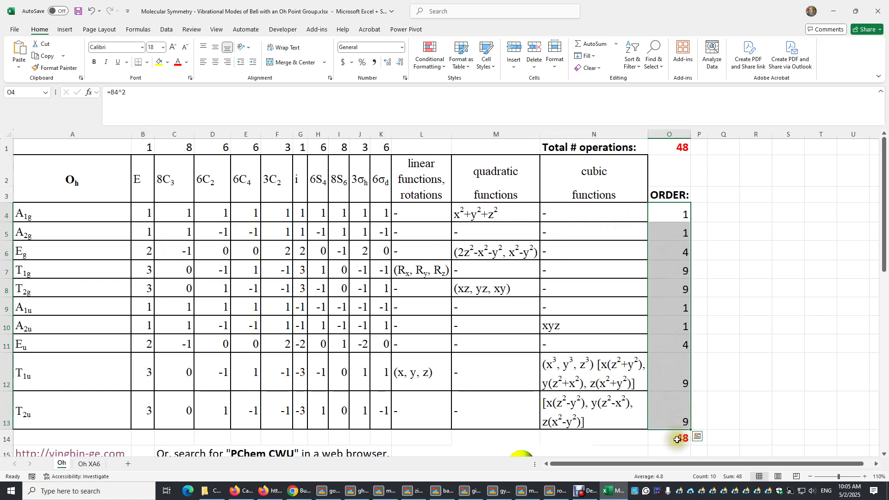
pyautogui.click(671, 443)
pyautogui.doubleClick(671, 444)
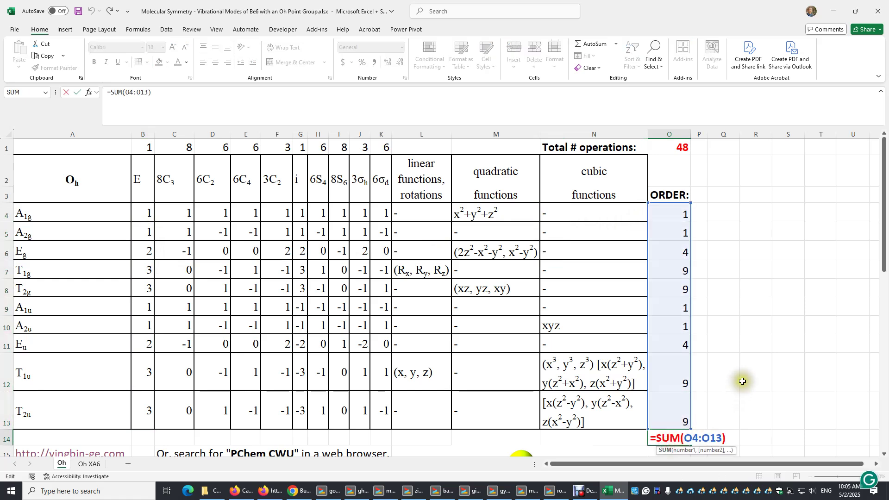
pyautogui.press('Return')
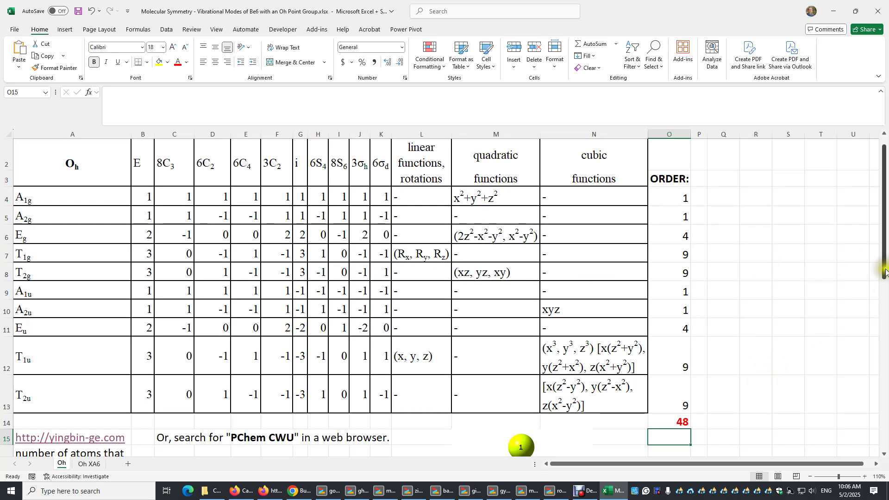
# Review row 16, the number of atoms that remain in original positions after each symmetry operation, including the 3σh entry.
pyautogui.moveTo(884, 271); pyautogui.dragTo(885, 322)
pyautogui.moveTo(884, 341); pyautogui.dragTo(884, 355)
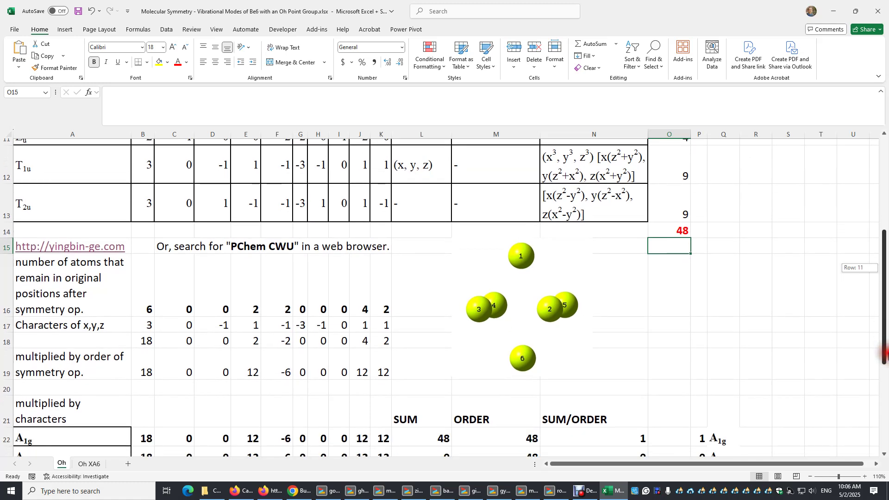
pyautogui.click(35, 266)
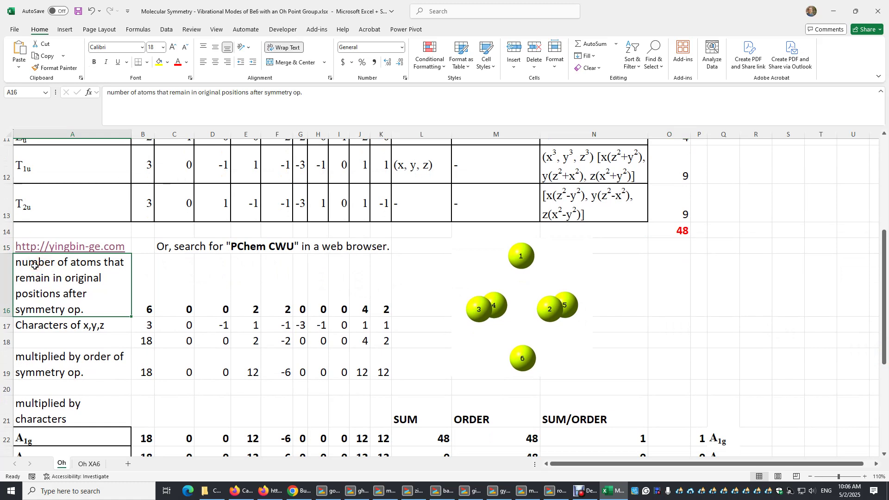
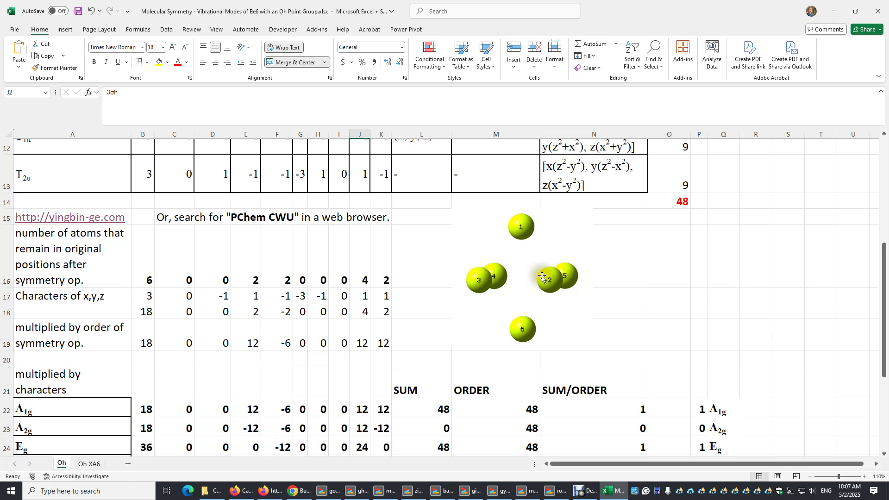
pyautogui.click(366, 281)
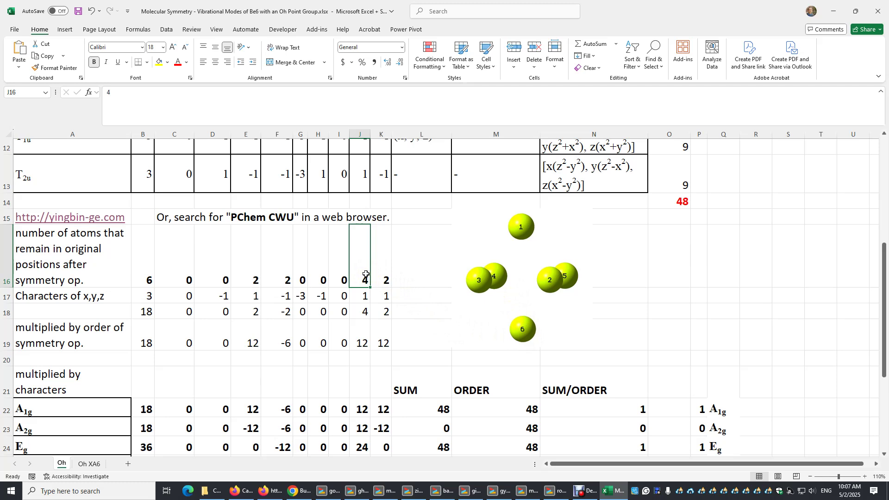
pyautogui.moveTo(153, 260); pyautogui.dragTo(380, 264)
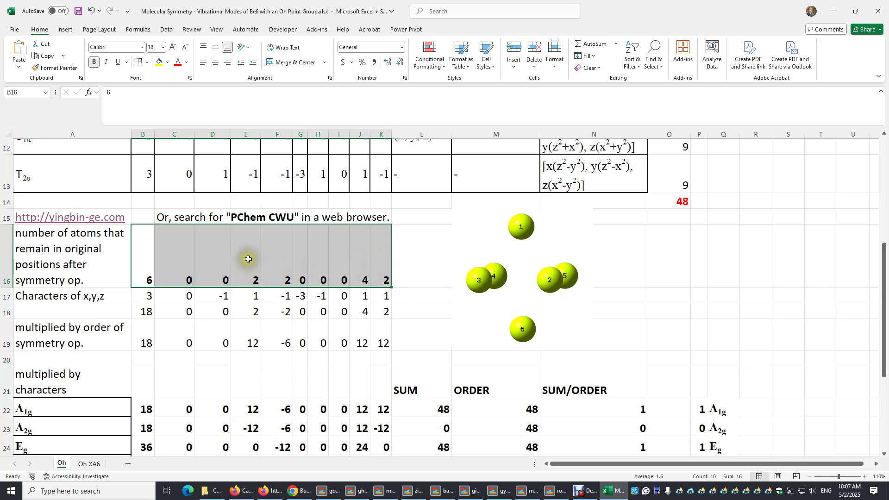
# Trace the "Characters of x,y,z" row to the (x, y, z) entry of T1u and highlight its characters in B12:K12.
pyautogui.click(46, 296)
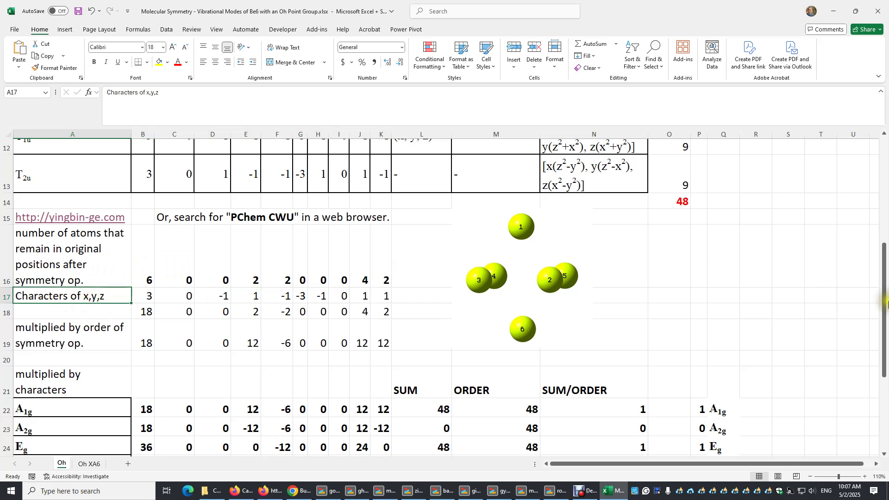
pyautogui.moveTo(885, 323); pyautogui.dragTo(885, 248)
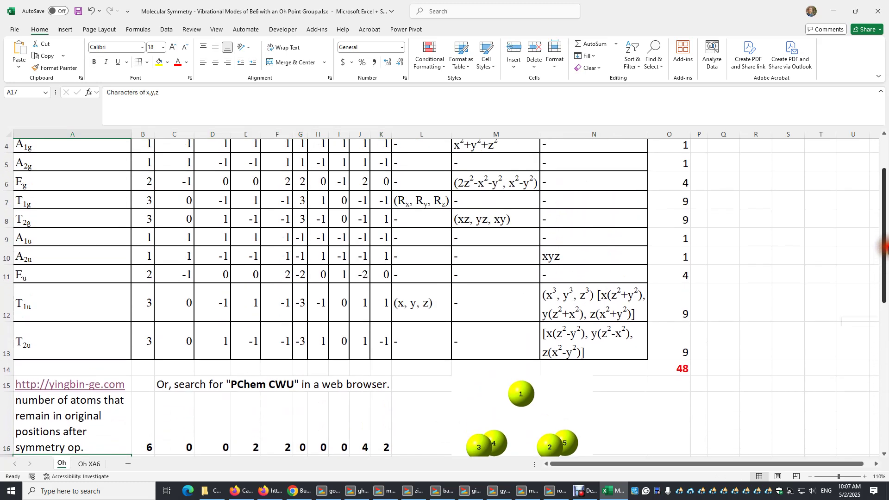
pyautogui.click(421, 305)
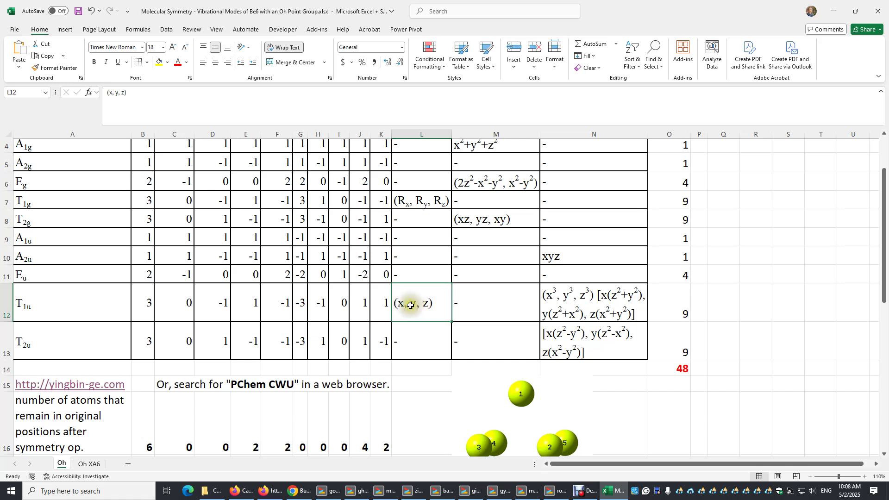
pyautogui.moveTo(135, 296); pyautogui.dragTo(377, 301)
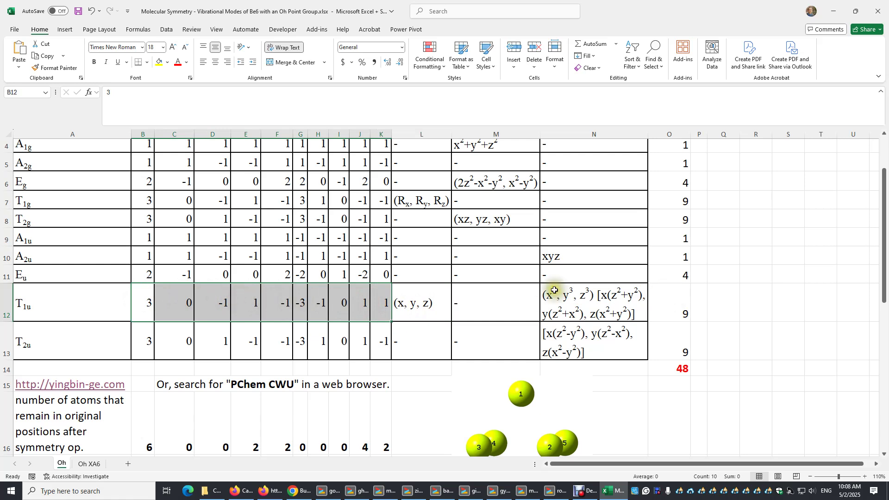
# Highlight the "Characters of x,y,z" in row 17 and inspect the product formula under E in B18.
pyautogui.scroll(-3, 885, 272)
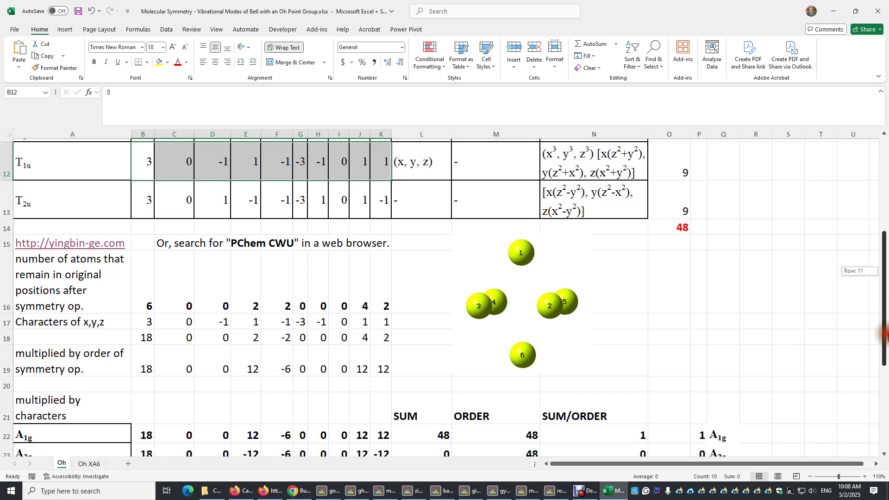
pyautogui.moveTo(143, 323); pyautogui.dragTo(385, 324)
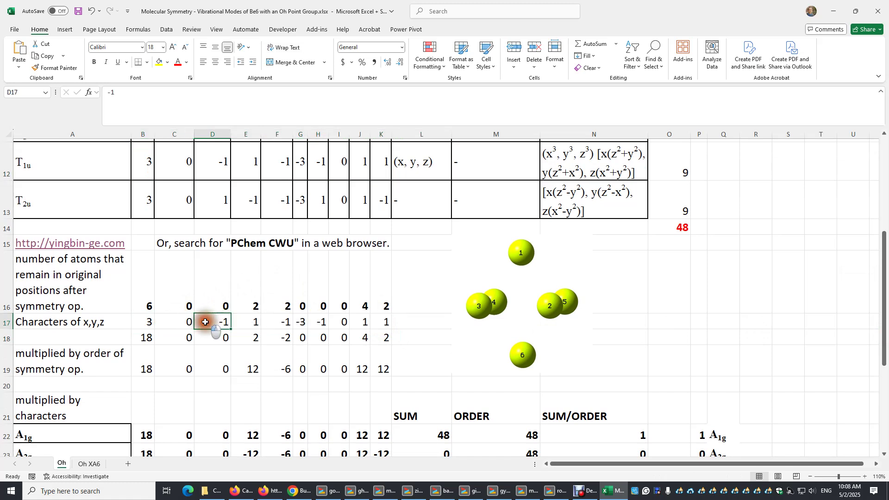
pyautogui.doubleClick(148, 339)
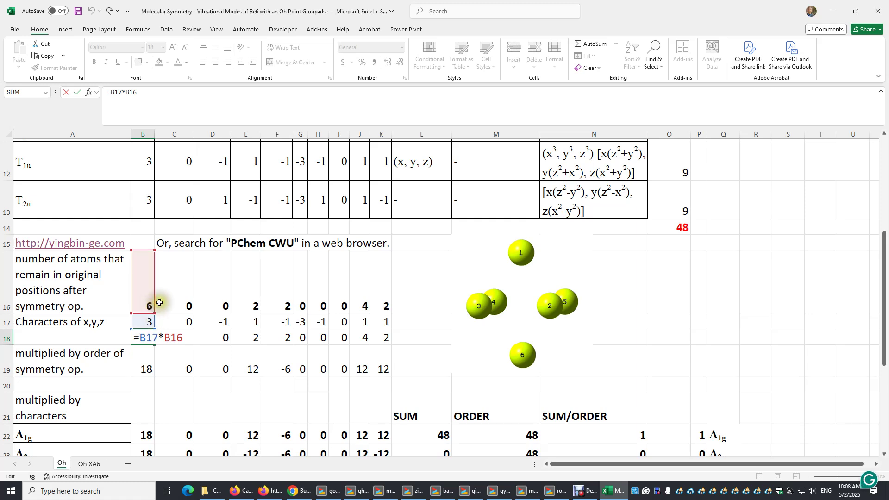
pyautogui.press('Return')
# Follow row 18 across to the 6σd column, inspect the formula in K18, and highlight B18:K18.
pyautogui.click(147, 337)
pyautogui.moveTo(155, 344); pyautogui.dragTo(393, 341)
pyautogui.click(395, 339)
pyautogui.doubleClick(382, 339)
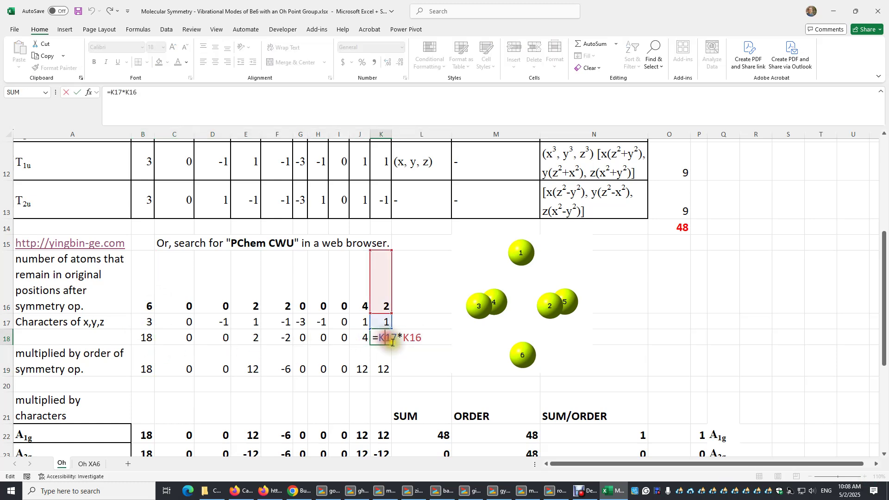
pyautogui.click(420, 324)
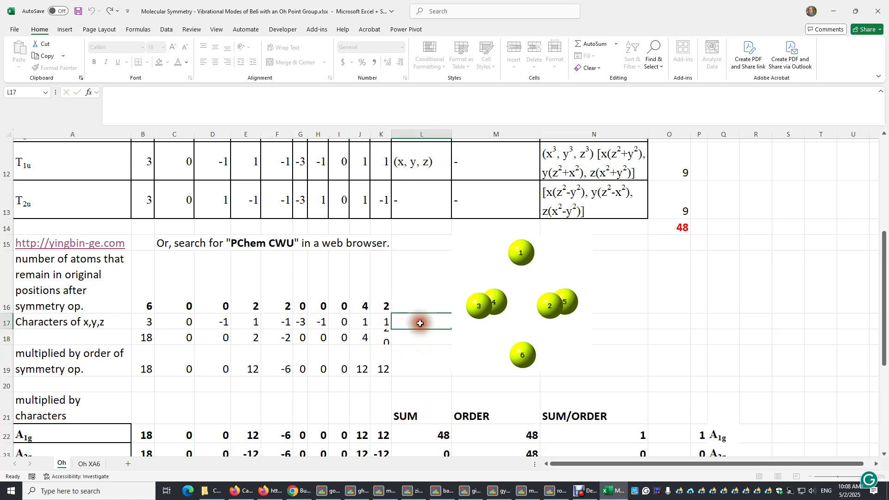
pyautogui.moveTo(143, 337); pyautogui.dragTo(382, 338)
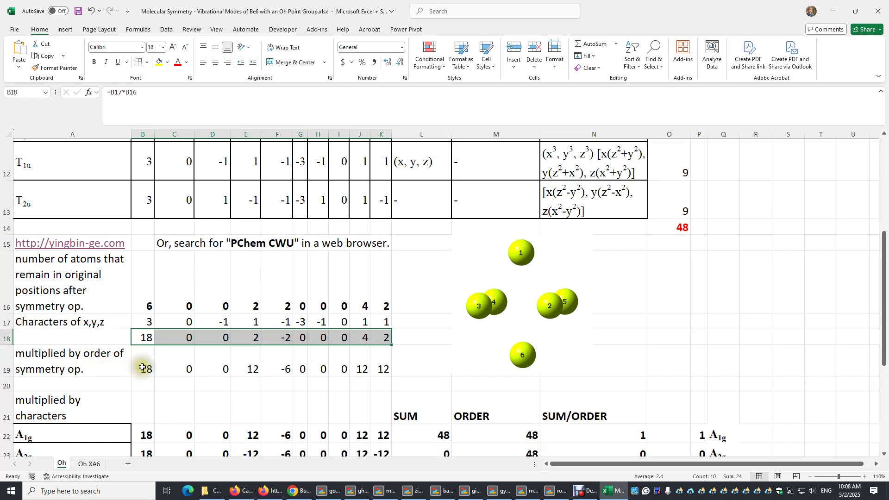
# Review the number of operations in each class in row 1, including the count above 8C3 in C1.
pyautogui.click(883, 364)
pyautogui.moveTo(884, 365); pyautogui.dragTo(884, 260)
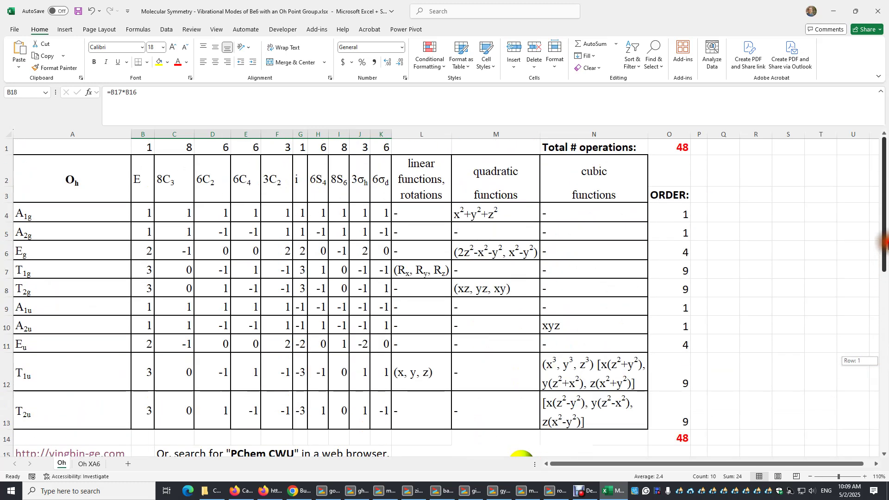
pyautogui.moveTo(153, 144); pyautogui.dragTo(381, 145)
pyautogui.click(183, 148)
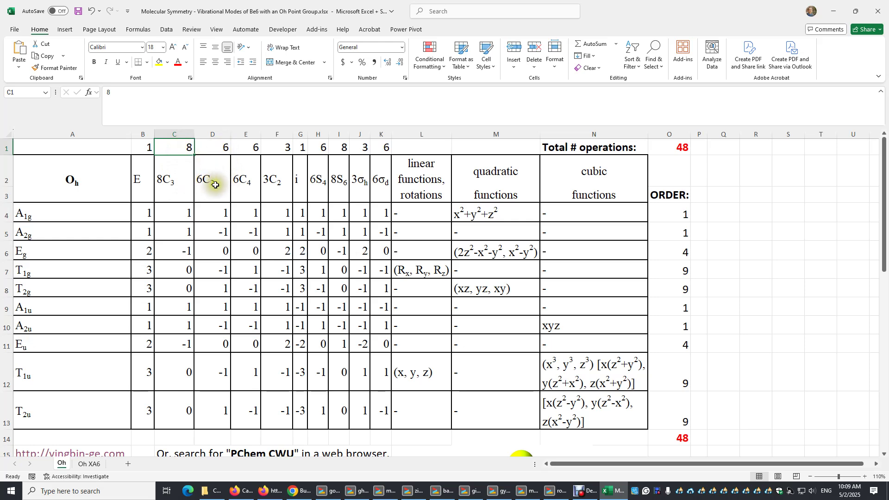
# Inspect the "multiplied by order of symmetry op." formulas in B19 and K19, and highlight B19:K19.
pyautogui.moveTo(885, 187); pyautogui.dragTo(885, 352)
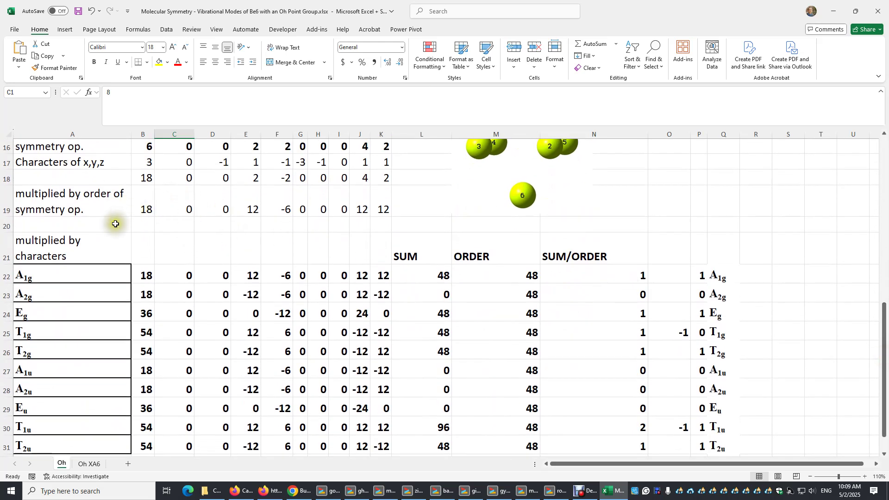
pyautogui.doubleClick(140, 206)
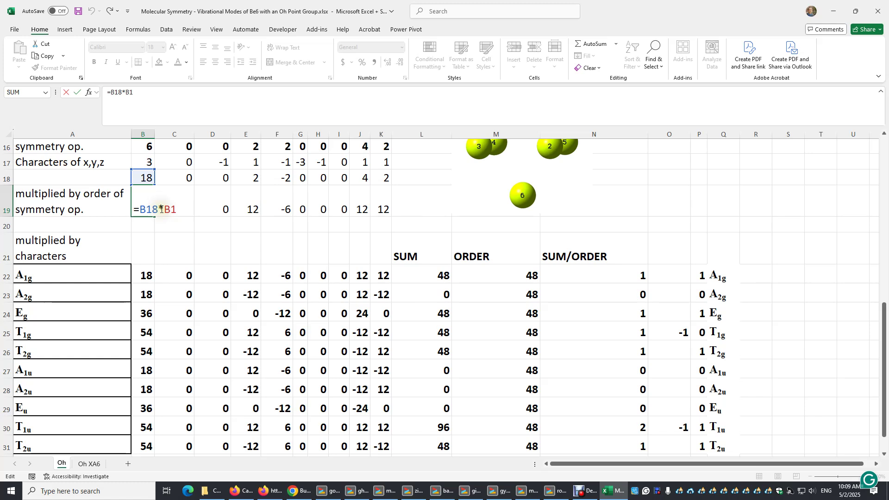
pyautogui.press('Return')
pyautogui.doubleClick(382, 206)
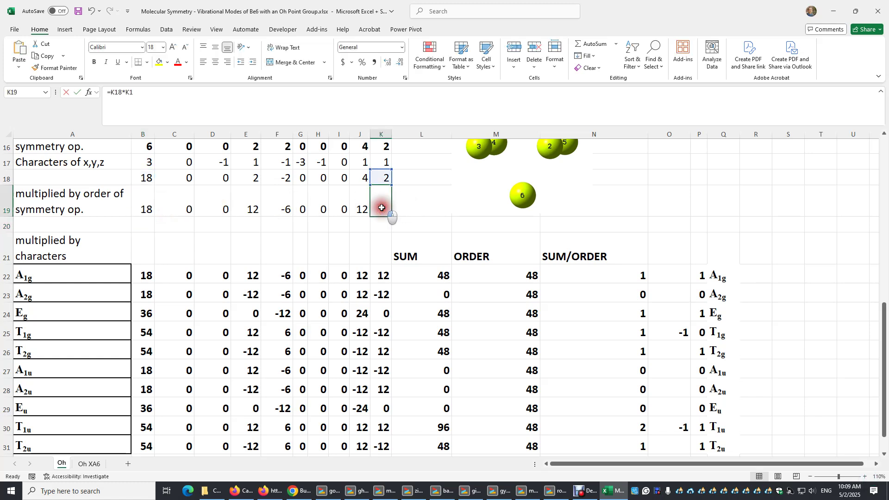
pyautogui.press('Return')
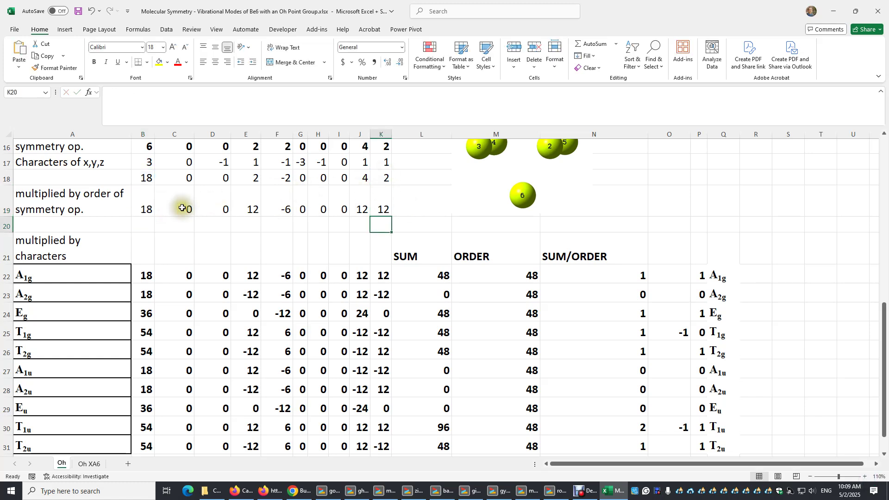
pyautogui.moveTo(157, 212); pyautogui.dragTo(378, 209)
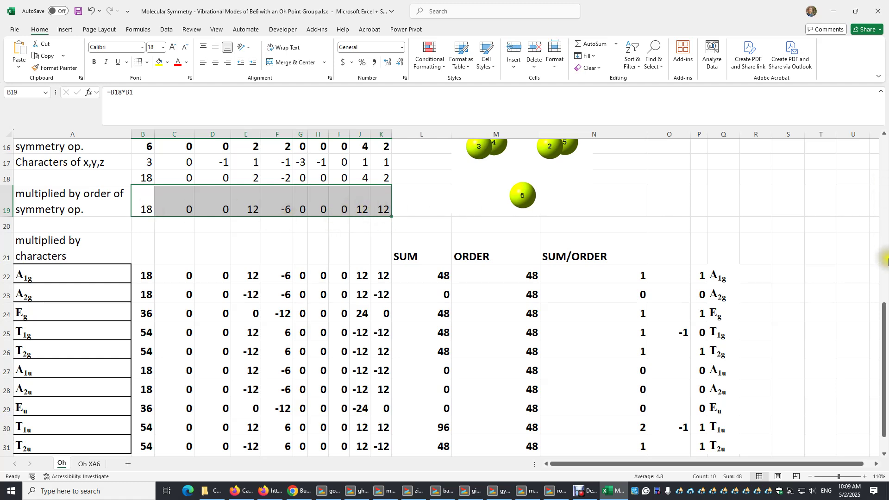
# Review the irreducible representation labels in A22:A31 and highlight the A1g products in B22:K22.
pyautogui.moveTo(887, 347); pyautogui.dragTo(887, 360)
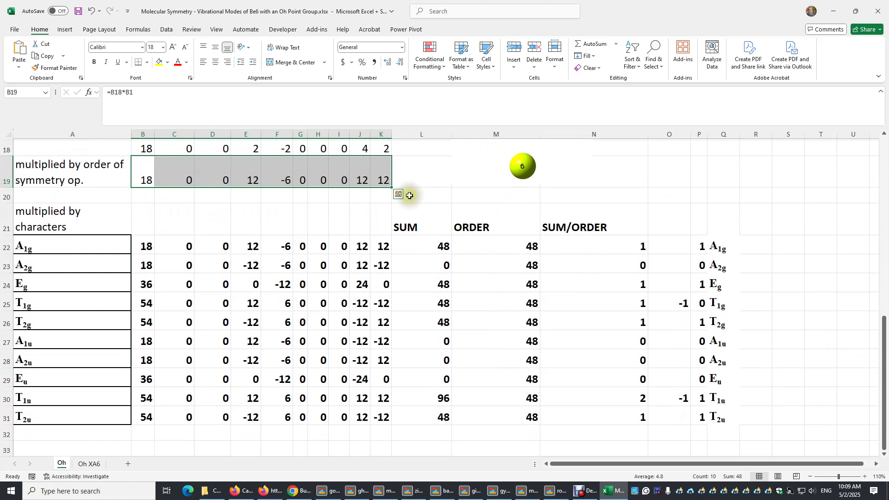
pyautogui.moveTo(147, 245); pyautogui.dragTo(381, 246)
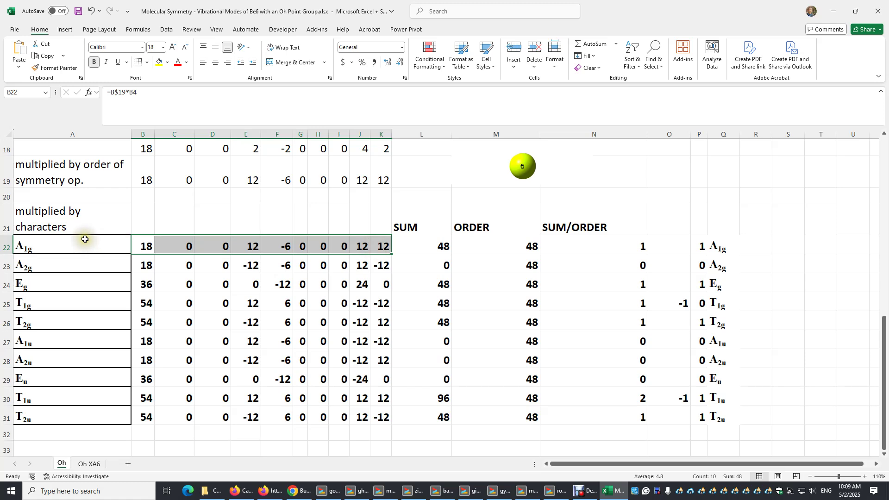
pyautogui.moveTo(85, 242); pyautogui.dragTo(85, 418)
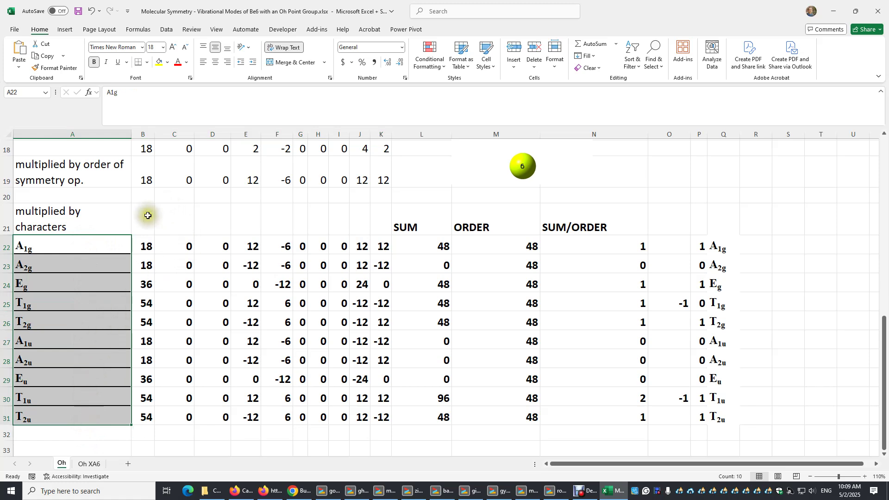
pyautogui.click(87, 244)
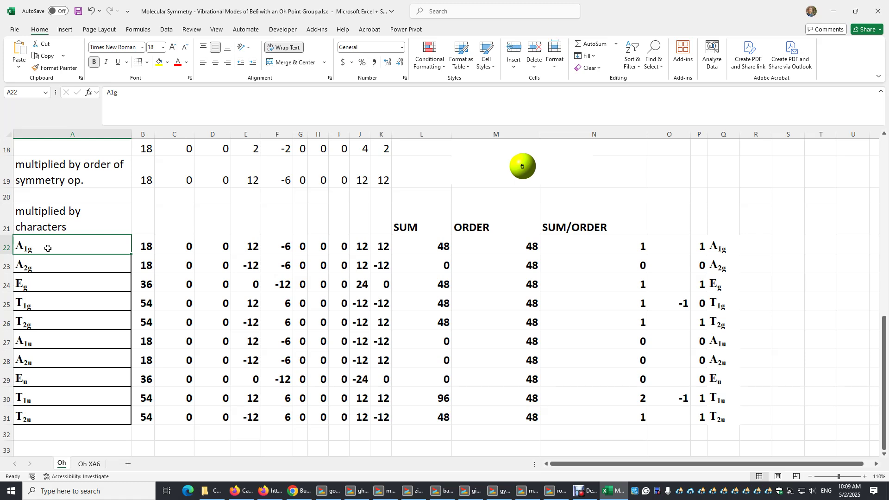
pyautogui.click(144, 244)
pyautogui.moveTo(143, 245); pyautogui.dragTo(384, 245)
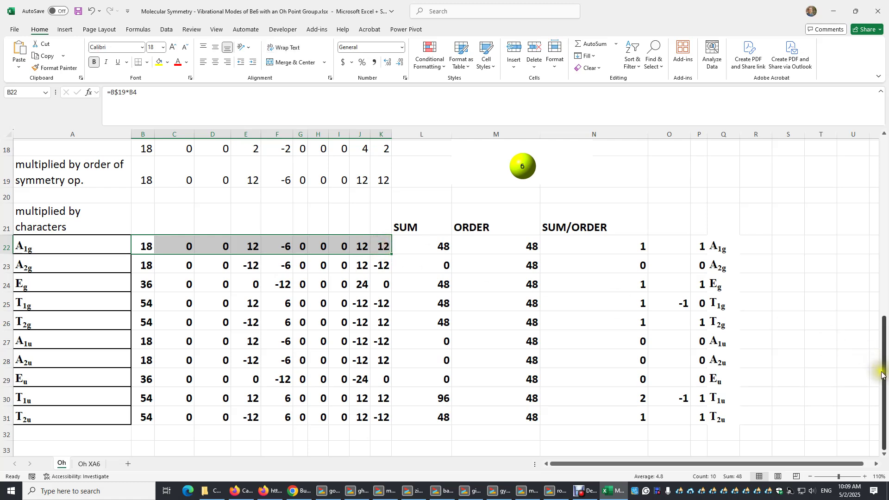
# Compare the A1g characters in row 4 with the A2g characters under 6C2, 6C4, 6S4 and 6σd.
pyautogui.moveTo(884, 377); pyautogui.dragTo(882, 197)
pyautogui.moveTo(141, 213); pyautogui.dragTo(379, 219)
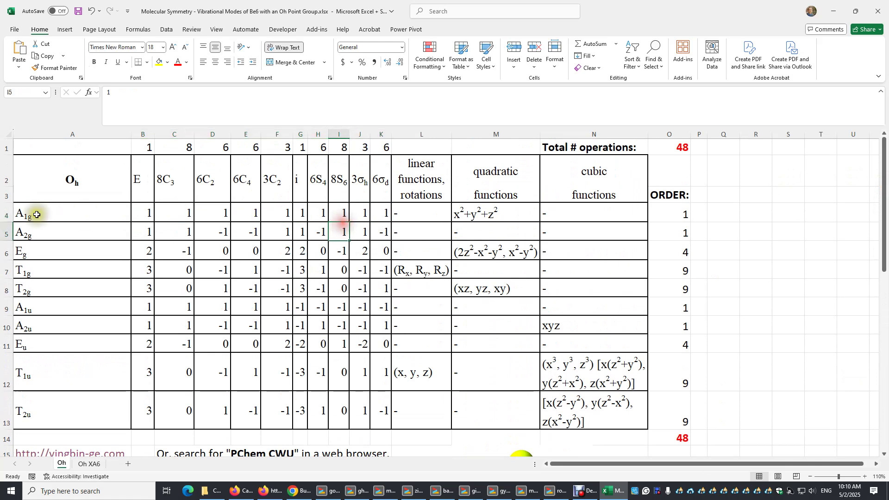
pyautogui.click(42, 234)
pyautogui.moveTo(222, 232); pyautogui.dragTo(261, 235)
pyautogui.click(324, 232)
pyautogui.click(384, 232)
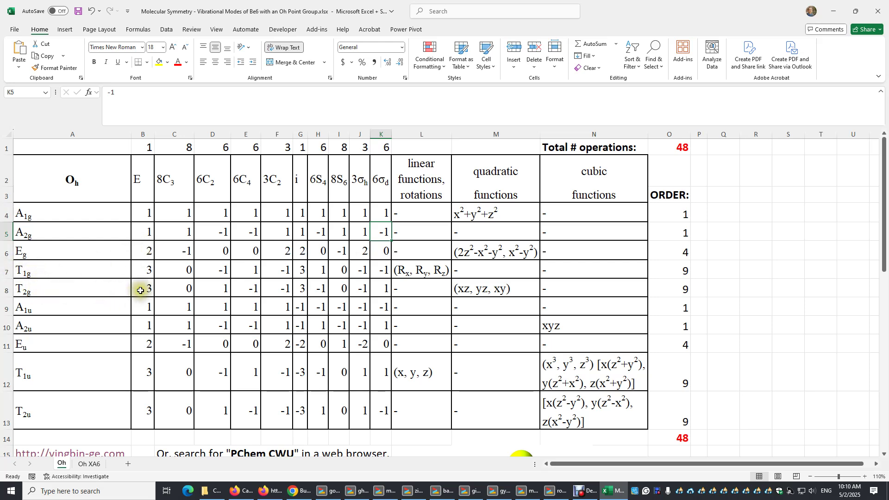
# Examine the T1g and T2g characters under E, the T1g rotations entry in L7, and the T1u linear functions entry in L12.
pyautogui.click(141, 273)
pyautogui.click(145, 287)
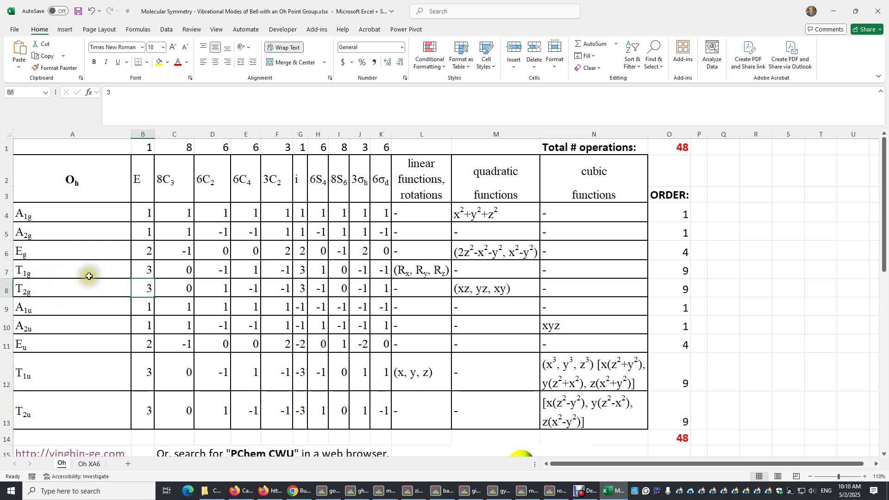
pyautogui.click(40, 270)
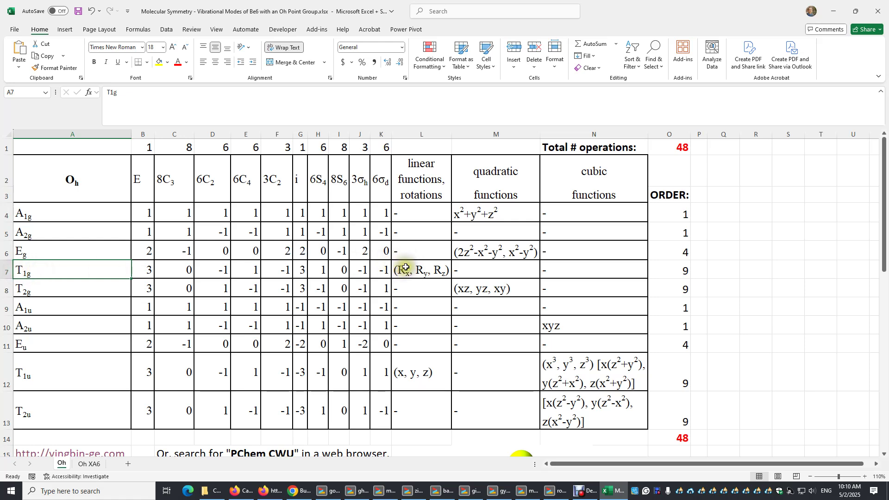
pyautogui.click(435, 271)
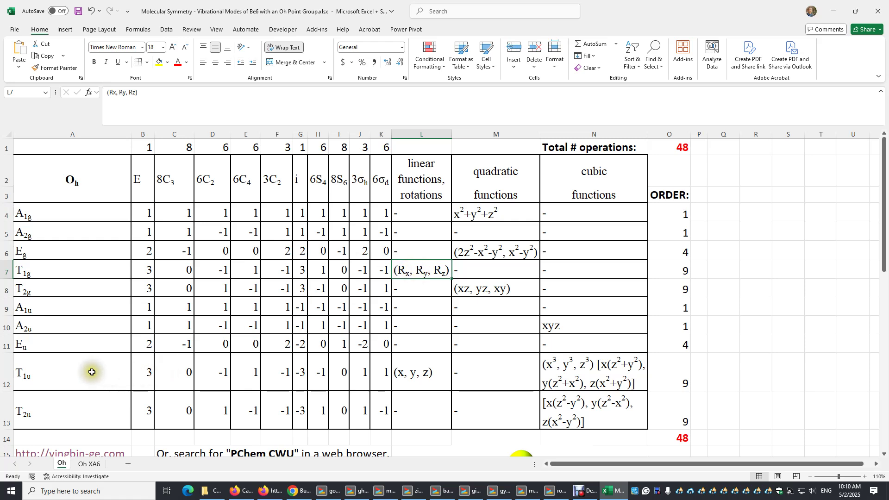
pyautogui.click(419, 373)
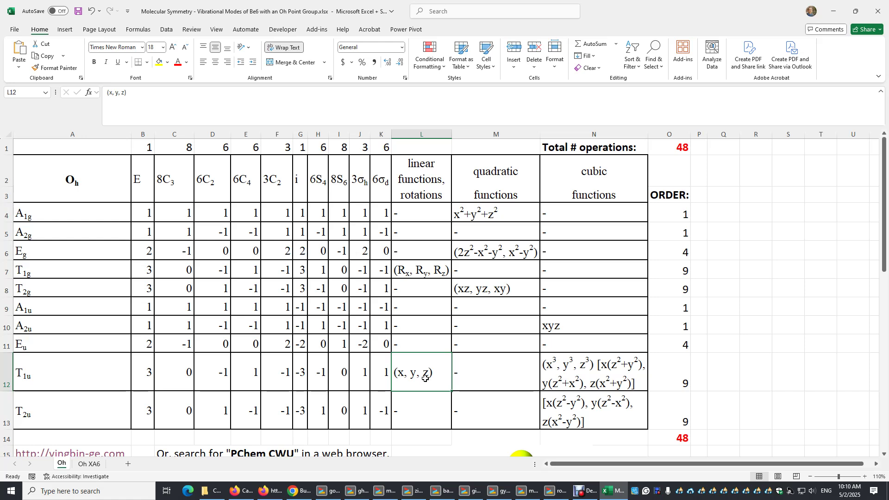
# Highlight the order-weighted values in B19:K19 and the T2u characters in B13:K13 that they are multiplied by.
pyautogui.moveTo(885, 170); pyautogui.dragTo(876, 344)
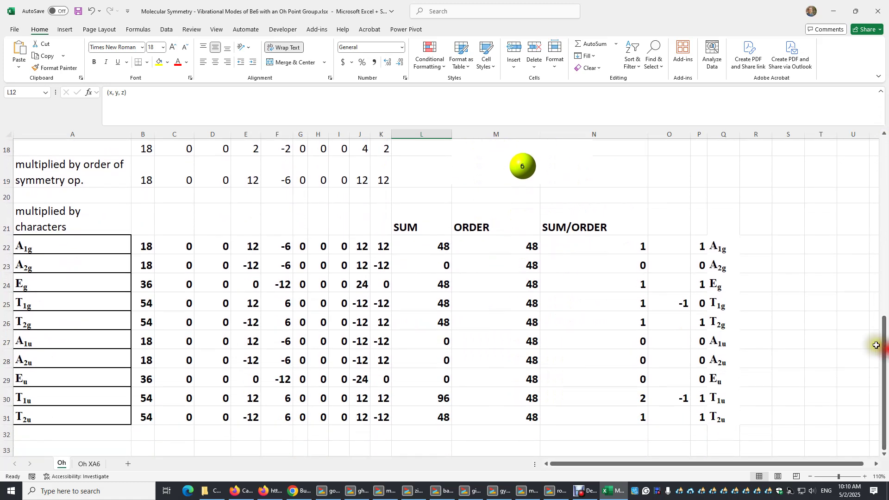
pyautogui.moveTo(142, 174); pyautogui.dragTo(383, 180)
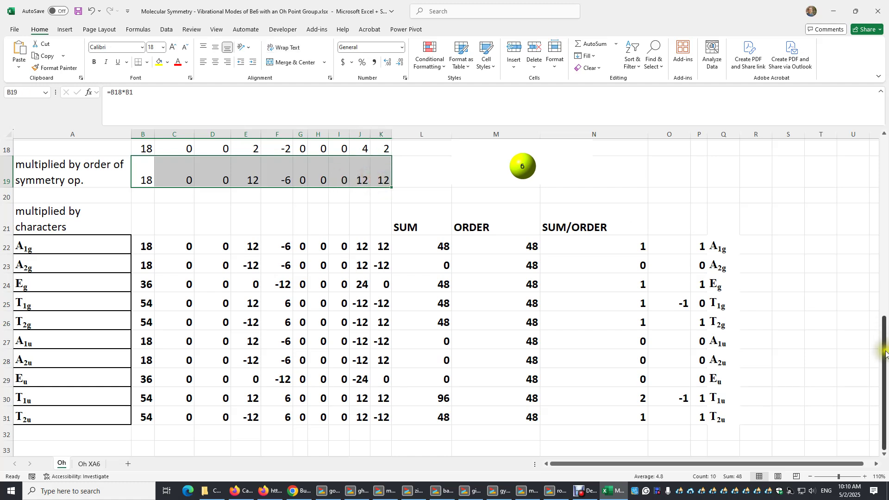
pyautogui.moveTo(884, 355); pyautogui.dragTo(882, 195)
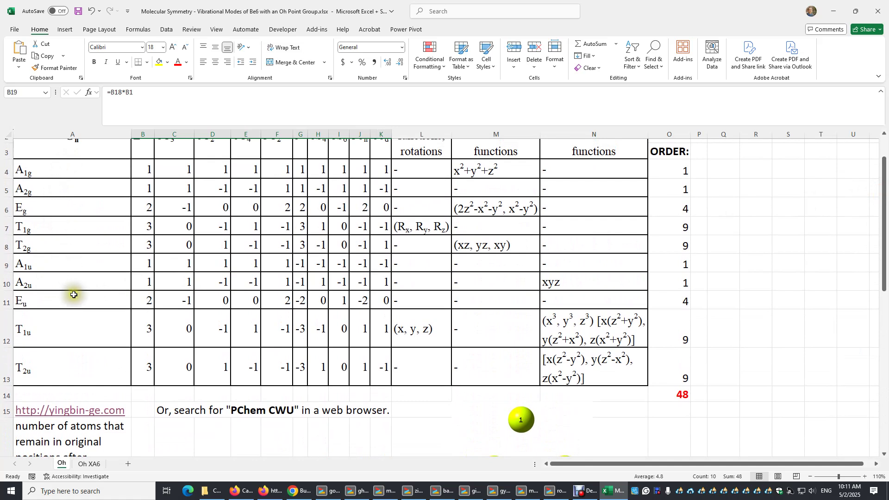
pyautogui.moveTo(143, 360); pyautogui.dragTo(378, 365)
# Inspect the T2u product formula in B31, trace its references to B19 and B13, and leave the formula as it is.
pyautogui.moveTo(880, 283); pyautogui.dragTo(879, 404)
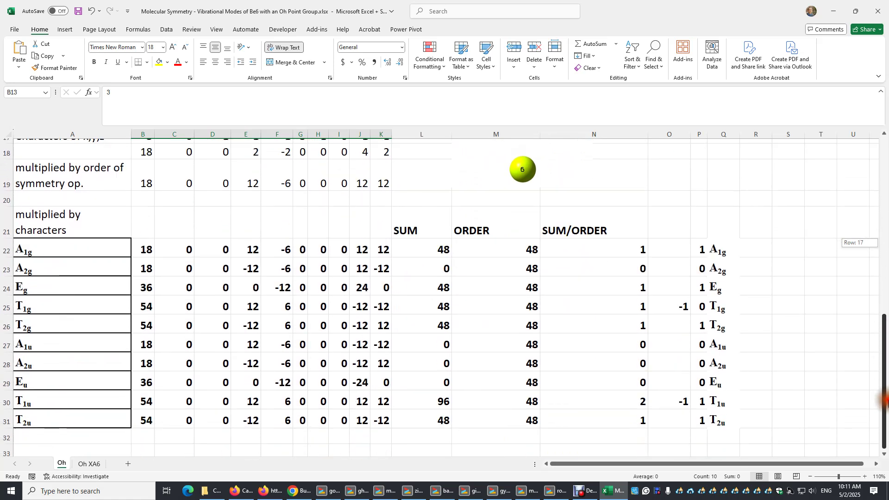
pyautogui.doubleClick(142, 415)
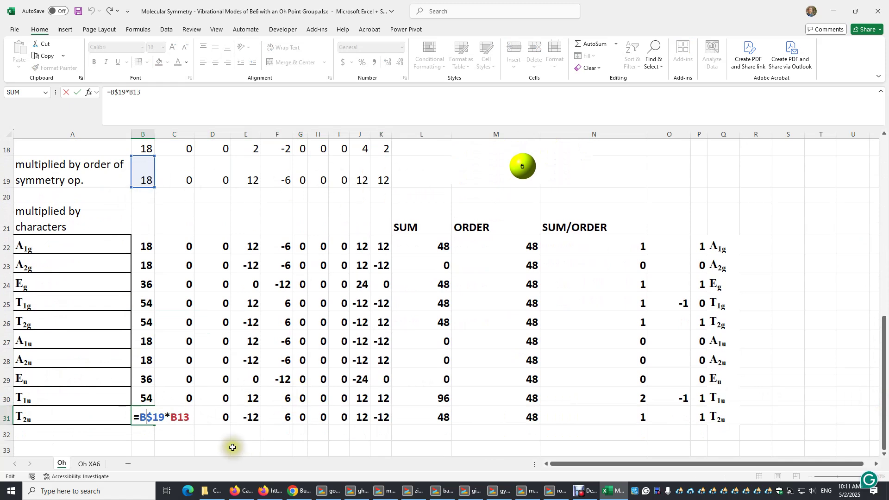
pyautogui.moveTo(883, 356); pyautogui.dragTo(884, 267)
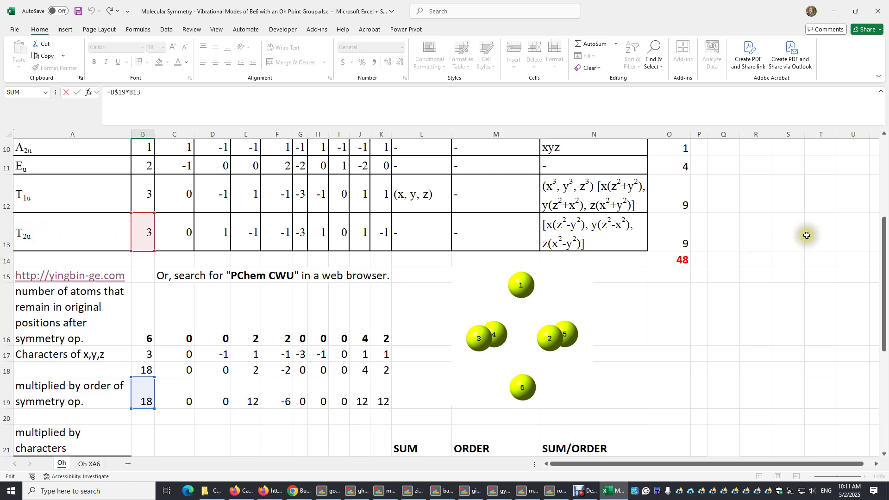
pyautogui.moveTo(885, 279); pyautogui.dragTo(885, 379)
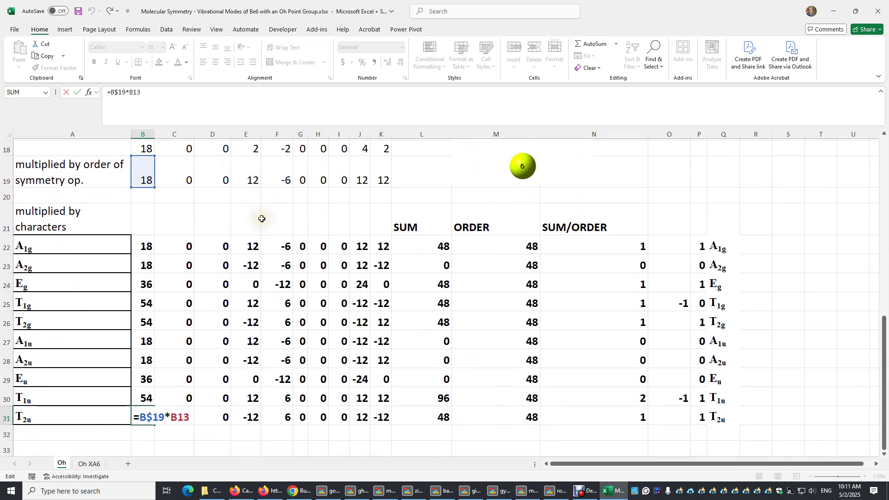
pyautogui.press('Escape')
# Inspect the SUM formulas in L22, L23, L24 and L30 and trace their row ranges, leaving the formulas as they are.
pyautogui.click(437, 246)
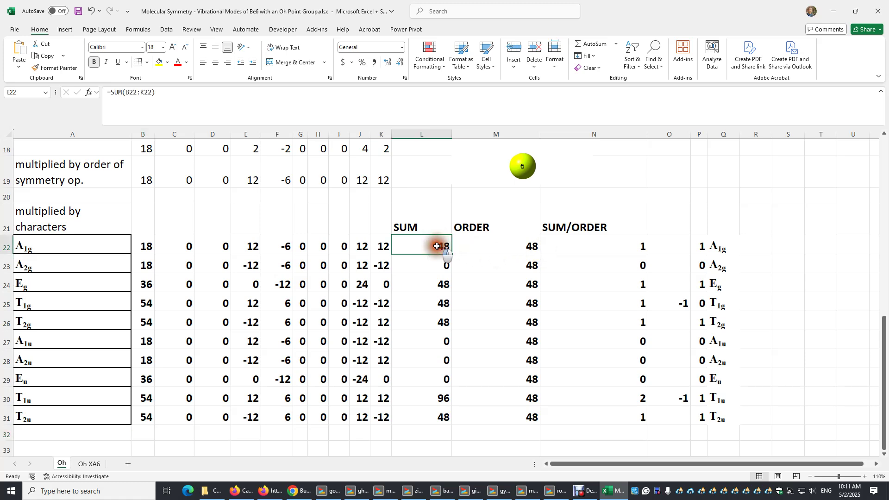
pyautogui.doubleClick(437, 245)
pyautogui.press('Return')
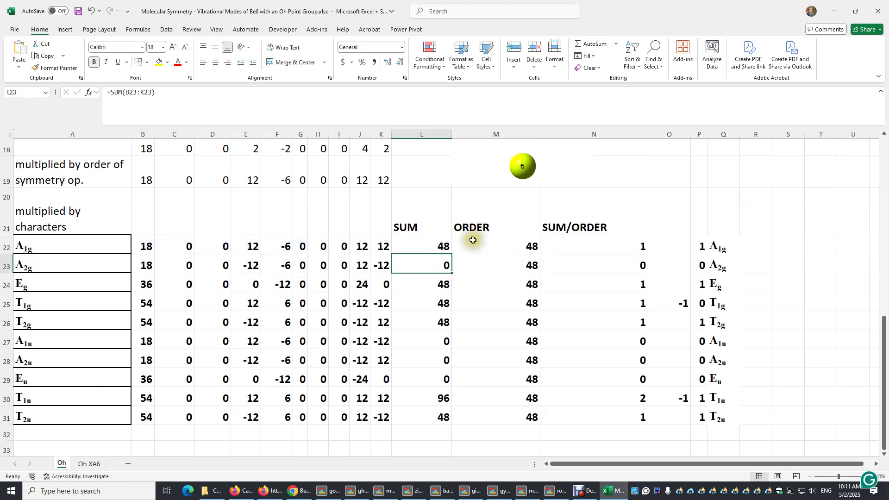
pyautogui.doubleClick(443, 263)
pyautogui.press('Return')
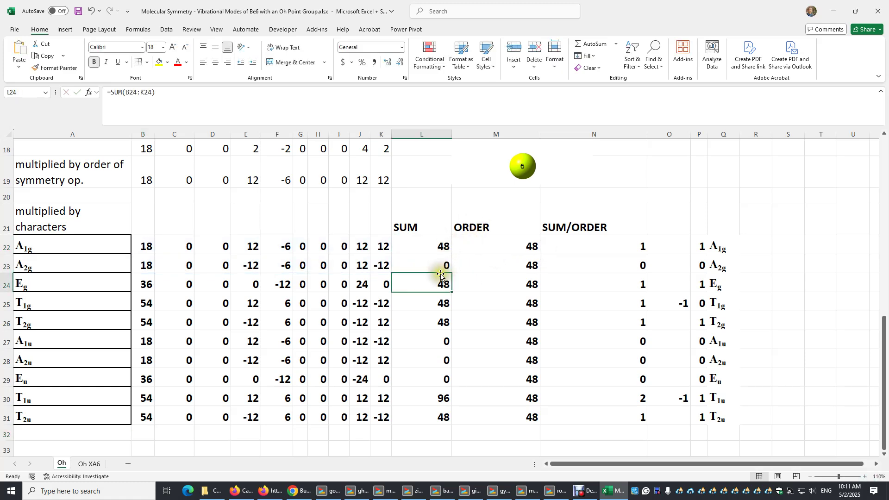
pyautogui.doubleClick(435, 280)
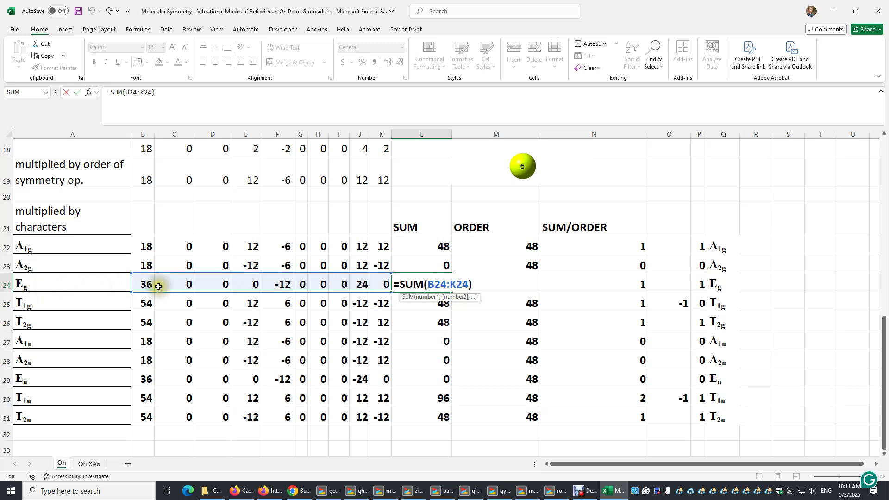
pyautogui.press('Return')
pyautogui.doubleClick(433, 398)
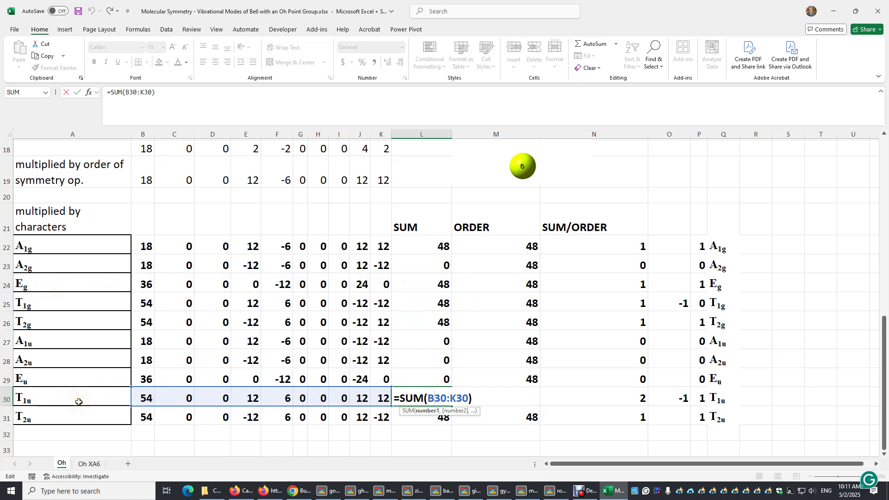
pyautogui.press('Return')
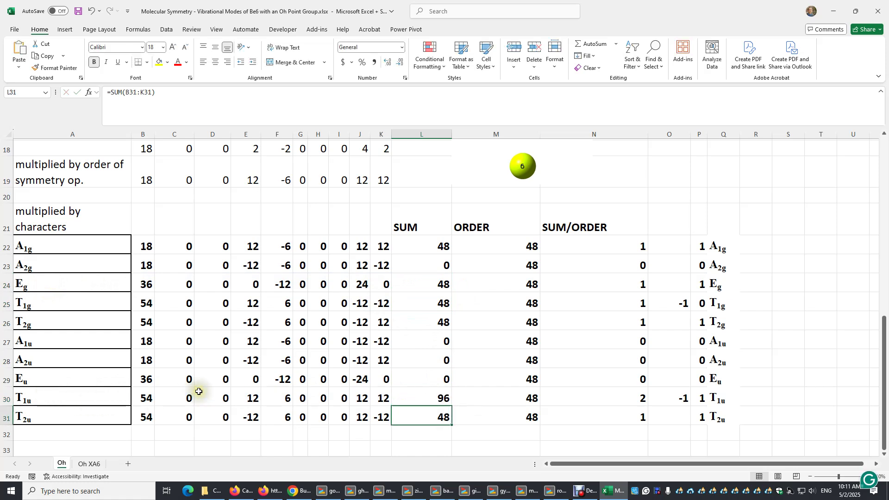
# Highlight the SUM values in L22:L31, the ORDER values in M22:M31 and the SUM/ORDER values in N22:N31.
pyautogui.moveTo(445, 246); pyautogui.dragTo(447, 419)
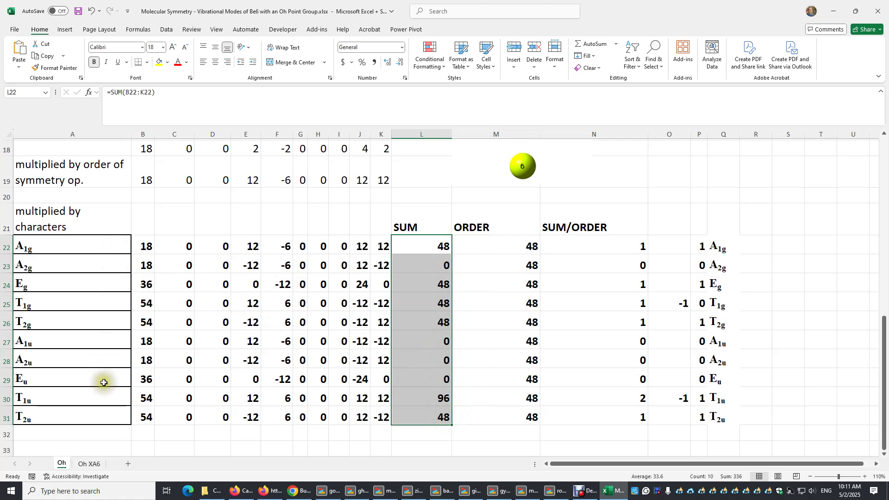
pyautogui.moveTo(515, 243); pyautogui.dragTo(536, 419)
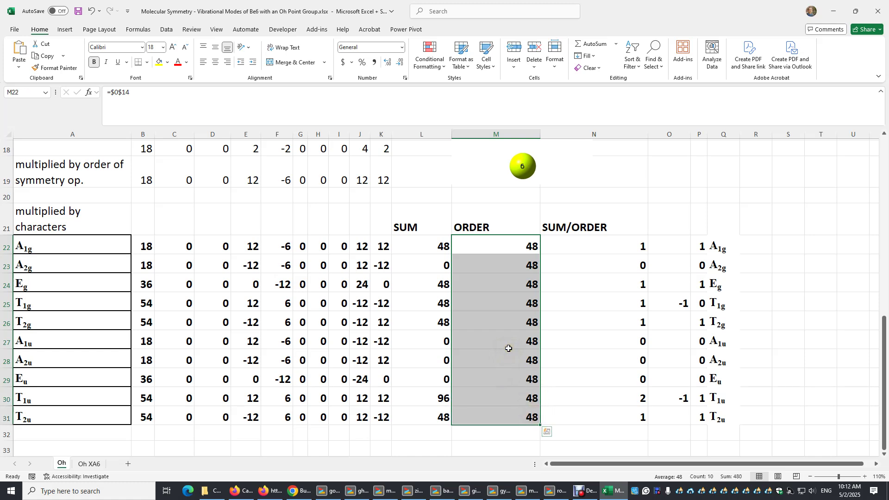
pyautogui.click(514, 248)
pyautogui.moveTo(625, 243); pyautogui.dragTo(629, 412)
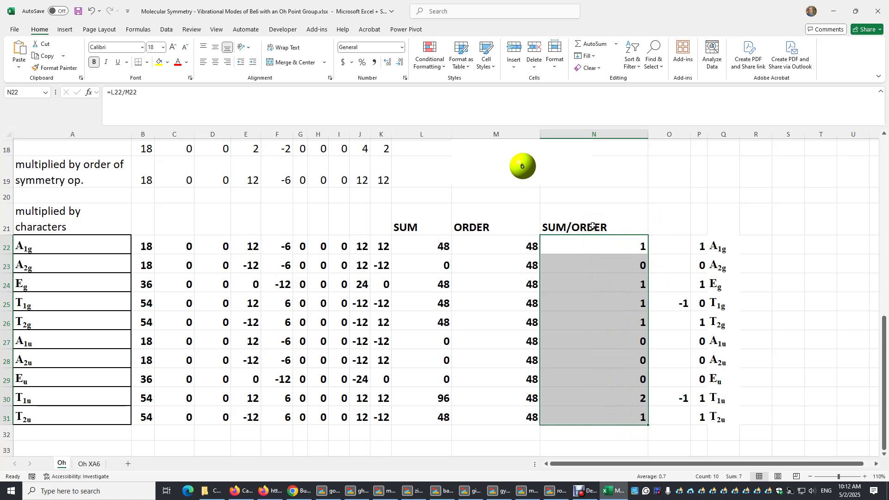
# Match the symmetry labels in Q22:Q31 to the SUM/ORDER values in N22:N31, and view the numbered Be6 model.
pyautogui.moveTo(725, 243); pyautogui.dragTo(732, 419)
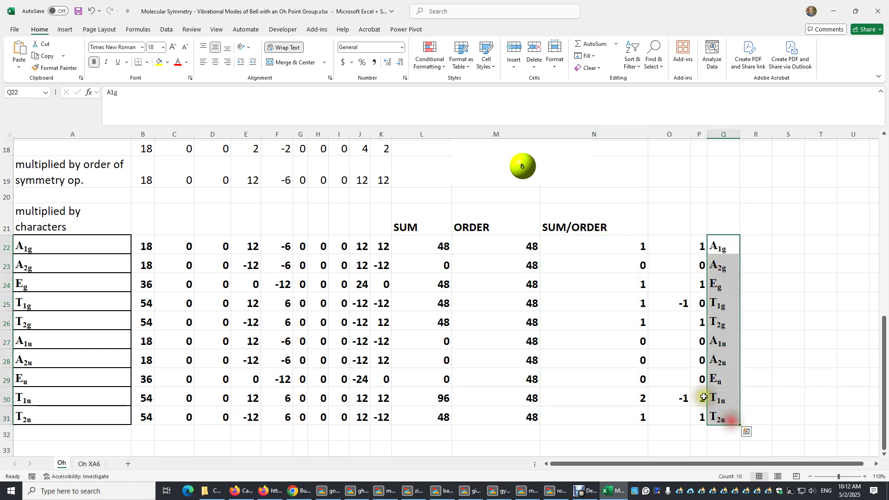
pyautogui.click(598, 367)
pyautogui.click(637, 243)
pyautogui.moveTo(637, 243); pyautogui.dragTo(642, 410)
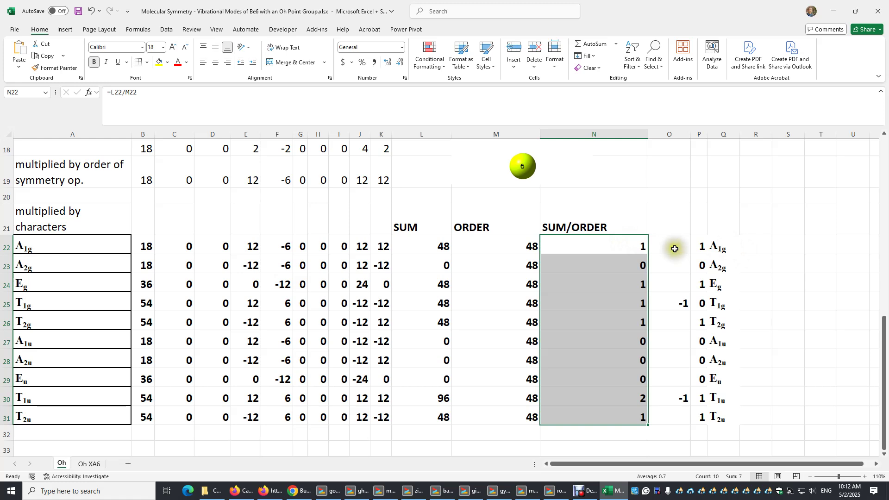
pyautogui.click(614, 245)
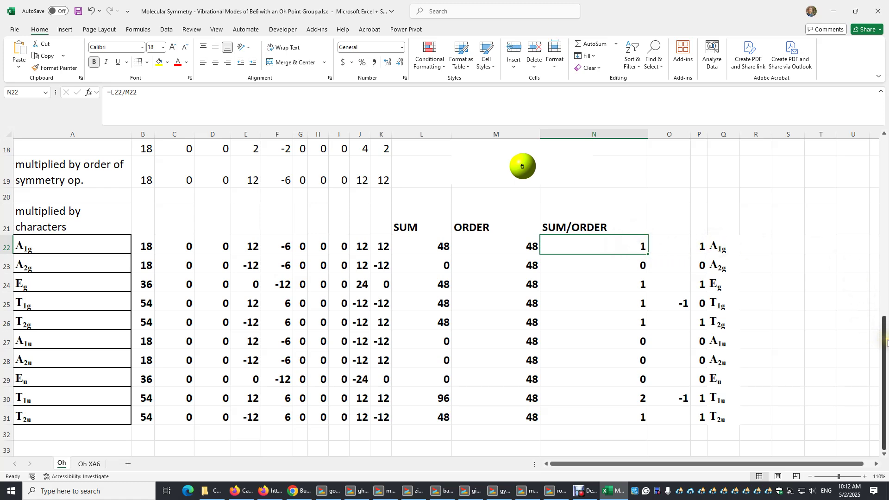
pyautogui.moveTo(881, 345); pyautogui.dragTo(881, 277)
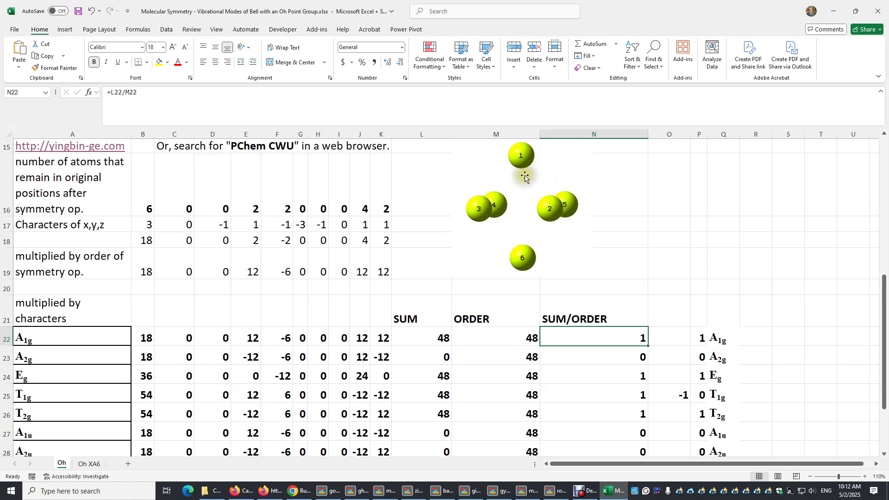
pyautogui.moveTo(887, 313); pyautogui.dragTo(885, 354)
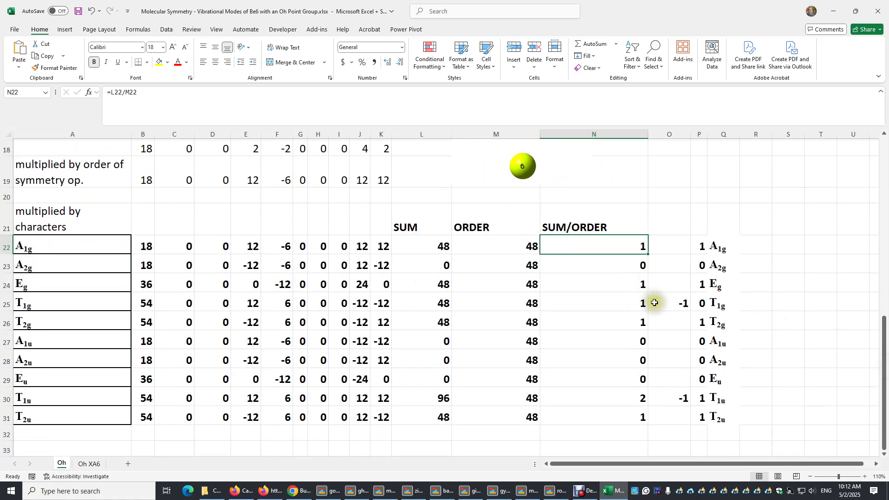
# Examine the correction entries for T1g in O25 and T1u in O30 beside the SUM/ORDER column.
pyautogui.click(675, 303)
pyautogui.click(678, 398)
pyautogui.click(675, 302)
pyautogui.click(679, 397)
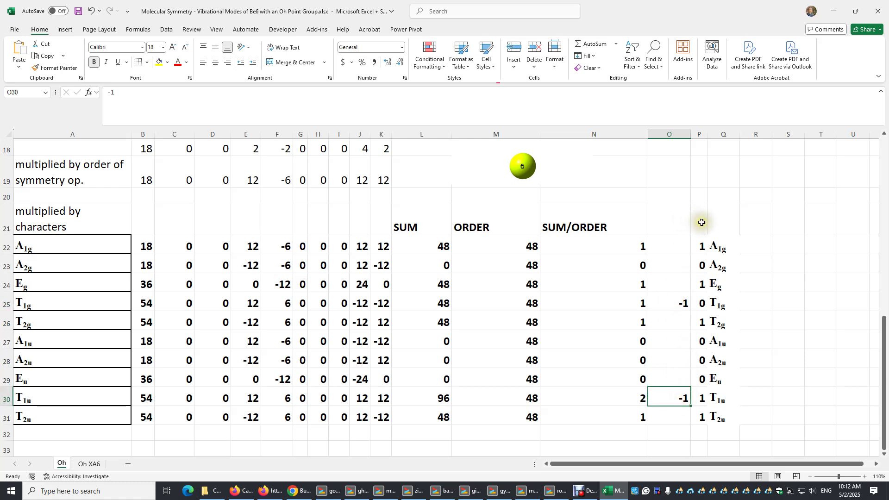
# Add the heading "Vib." in P21 above the vibrational mode counts.
pyautogui.click(702, 222)
pyautogui.write('V')
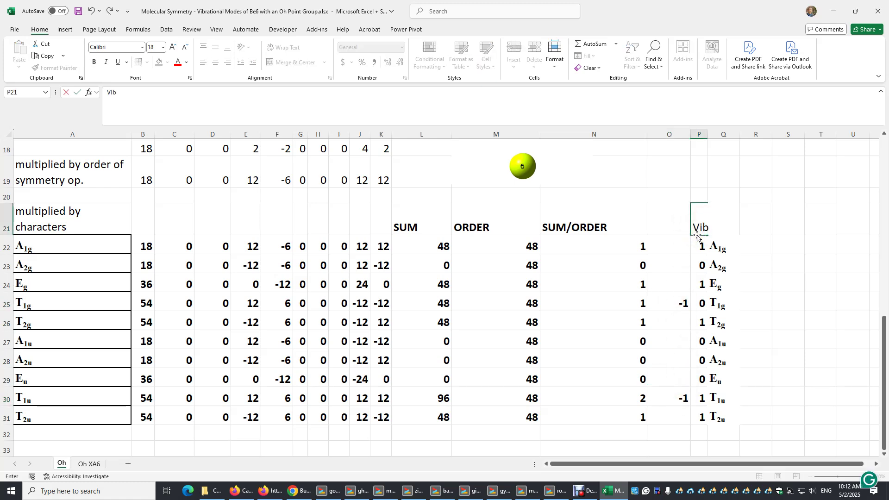
pyautogui.write('ib.')
pyautogui.click(788, 229)
pyautogui.click(706, 223)
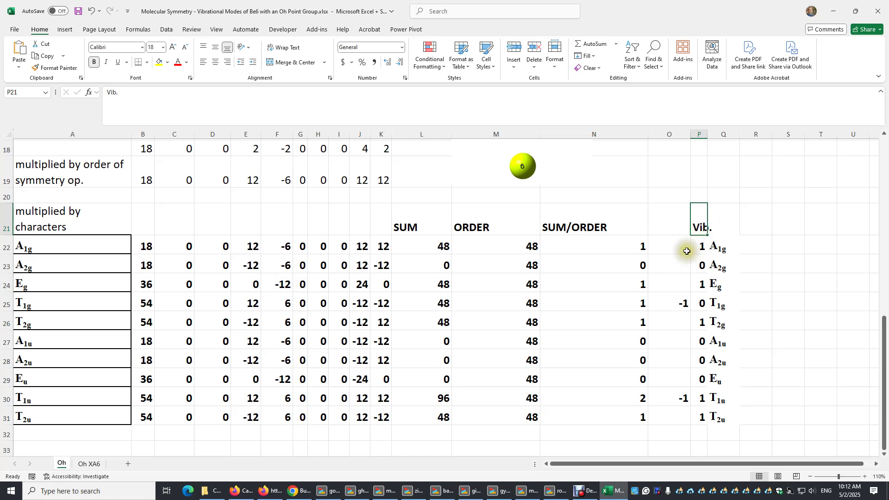
# Relate the correction entries in O25 and O30 to their symmetry labels T1g in Q25 and T1u in Q30.
pyautogui.click(681, 303)
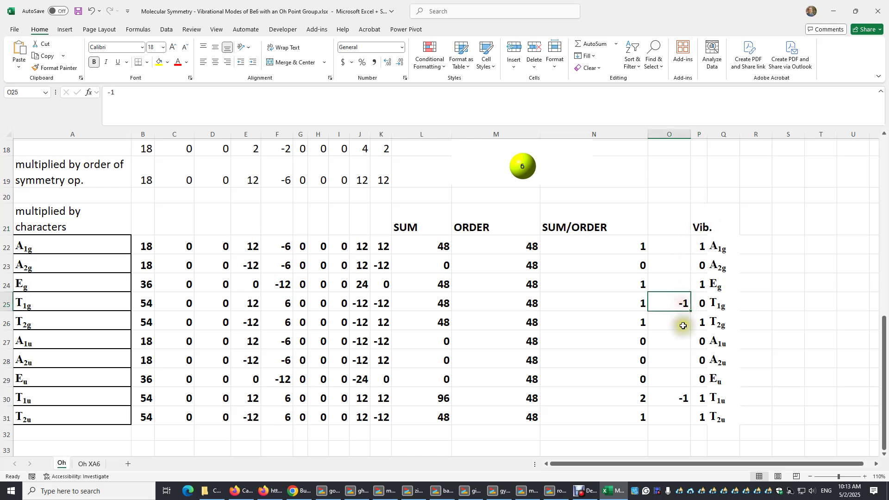
pyautogui.click(682, 395)
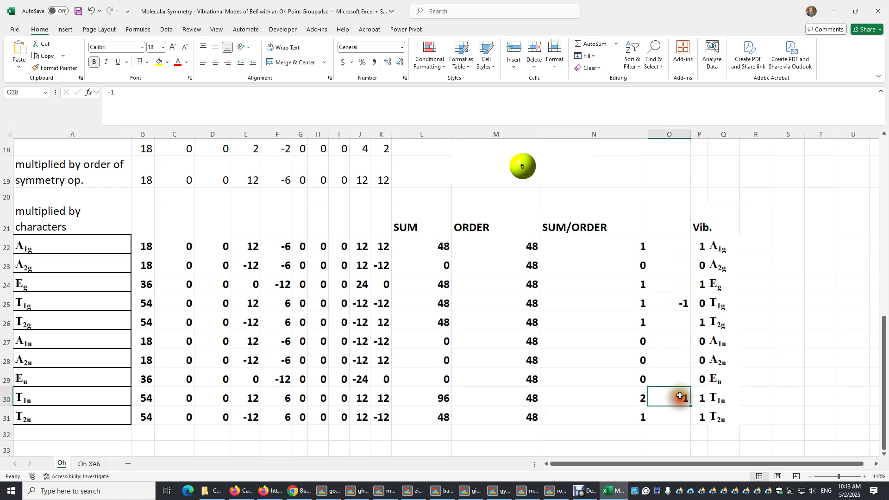
pyautogui.click(671, 303)
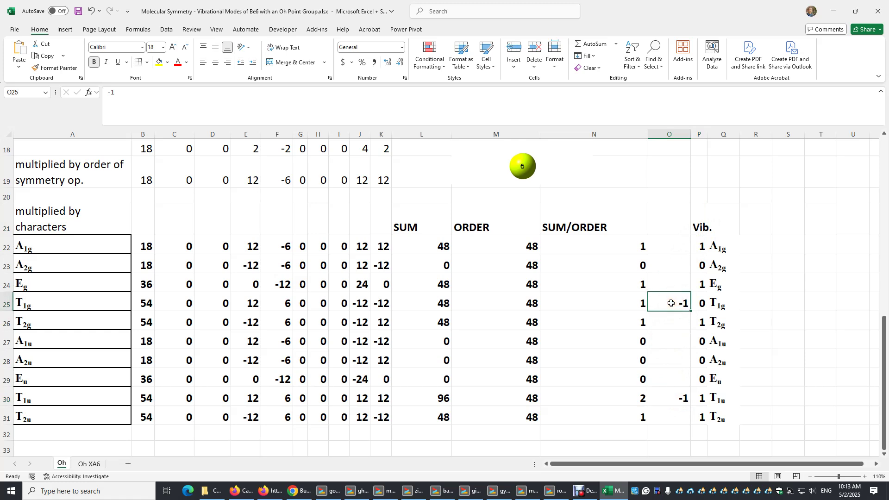
pyautogui.click(724, 302)
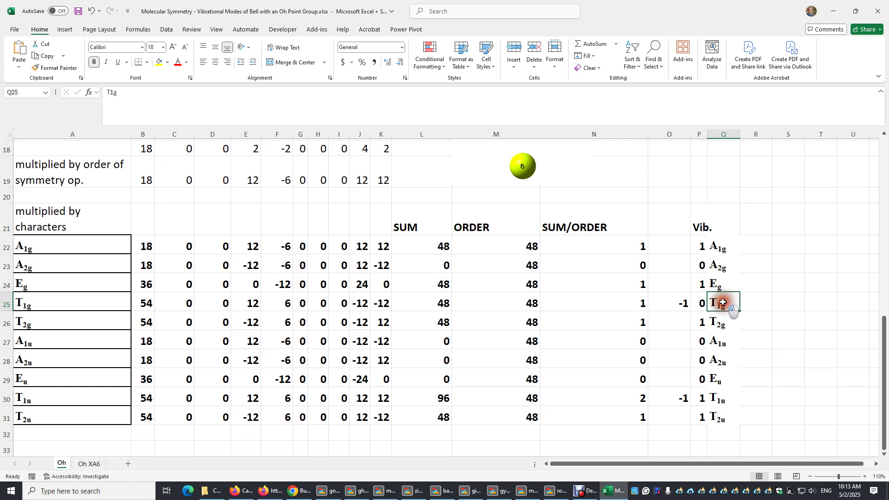
pyautogui.click(688, 397)
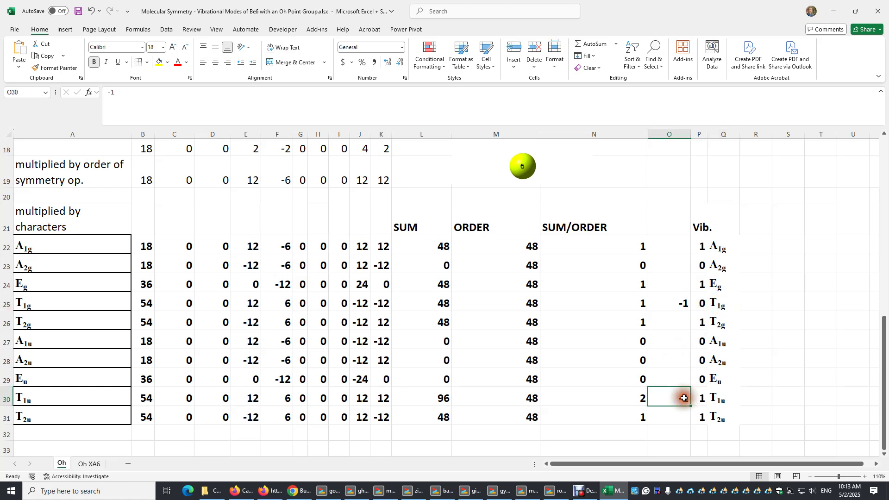
pyautogui.click(727, 397)
# Match the rotations (Rx, Ry, Rz) in L7 to T1g and the linear functions (x, y, z) in L12 to T1u.
pyautogui.moveTo(884, 406); pyautogui.dragTo(884, 226)
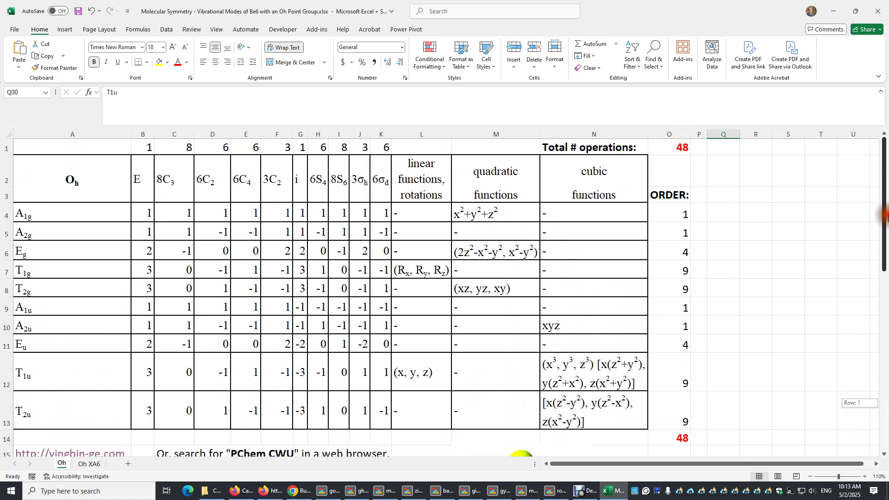
pyautogui.click(406, 273)
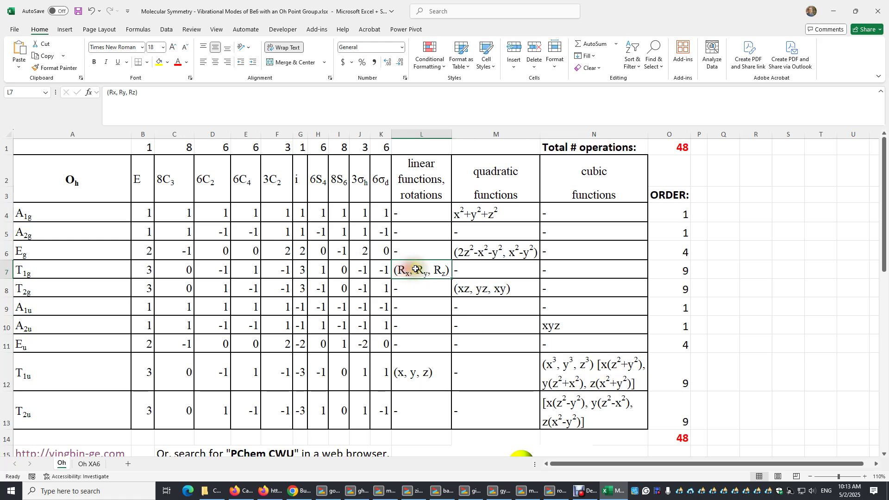
pyautogui.click(74, 270)
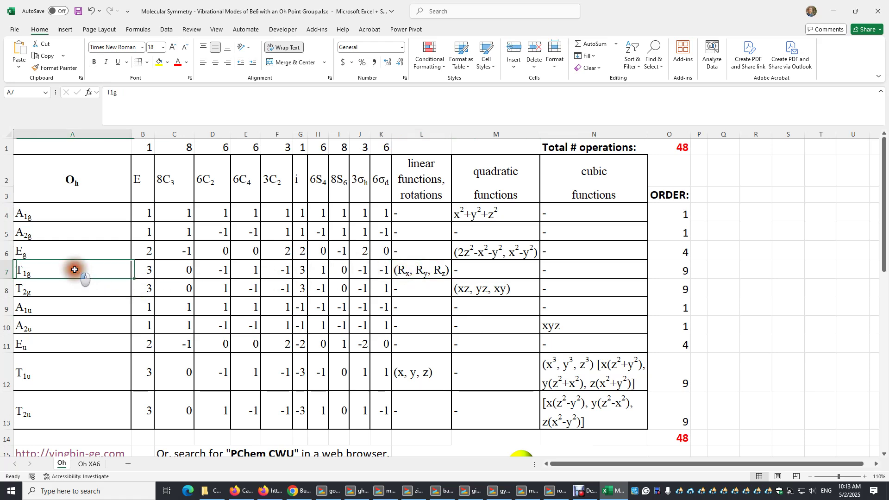
pyautogui.click(416, 376)
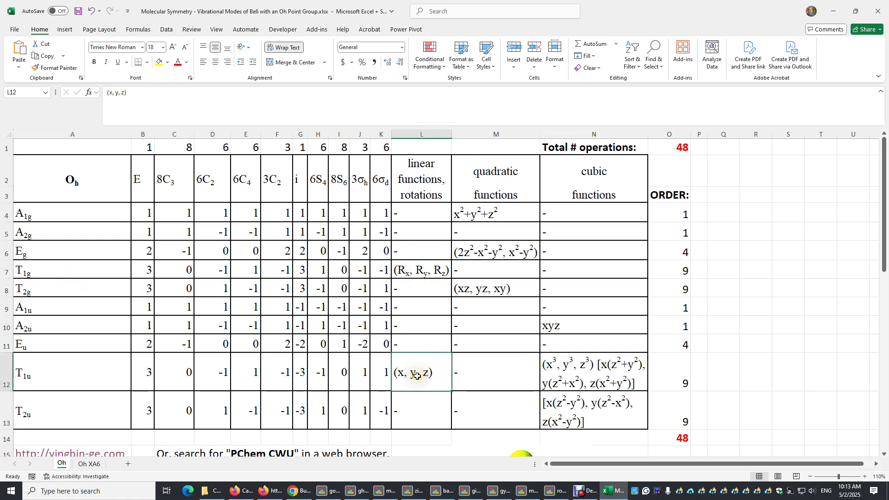
pyautogui.click(79, 375)
# Recheck the T1g correction in O25 and the T1u correction in O30 against the character table's rotations and translations.
pyautogui.moveTo(884, 260); pyautogui.dragTo(885, 456)
pyautogui.click(663, 304)
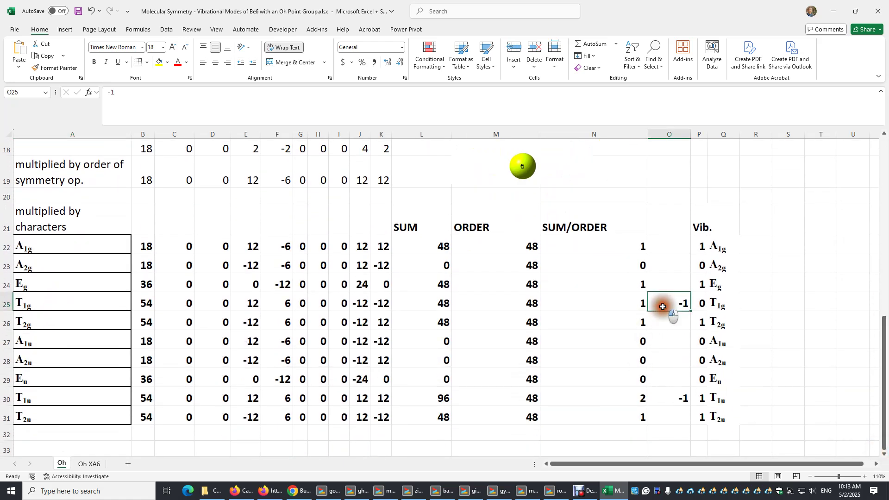
pyautogui.click(679, 398)
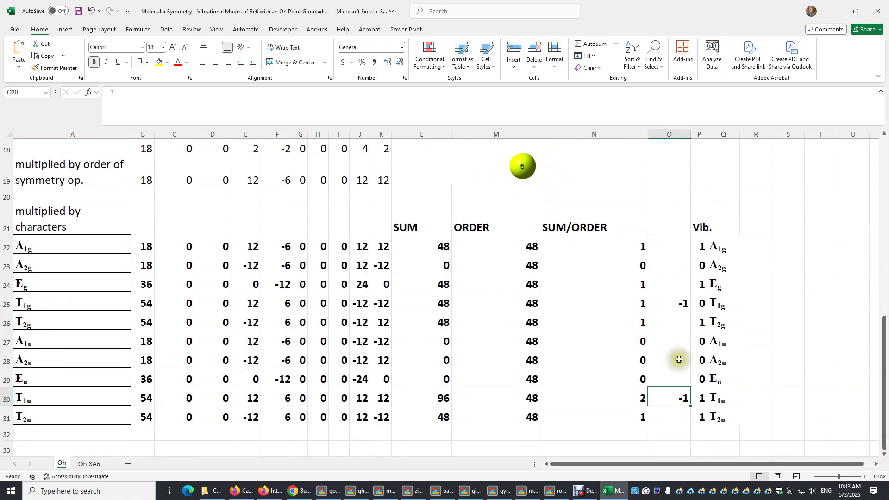
# Review the symmetry labels in Q22:Q31 and the Vib. entries for A1g, Eg, T2g, T1u and T2u alongside the Be6 model.
pyautogui.moveTo(708, 254); pyautogui.dragTo(746, 406)
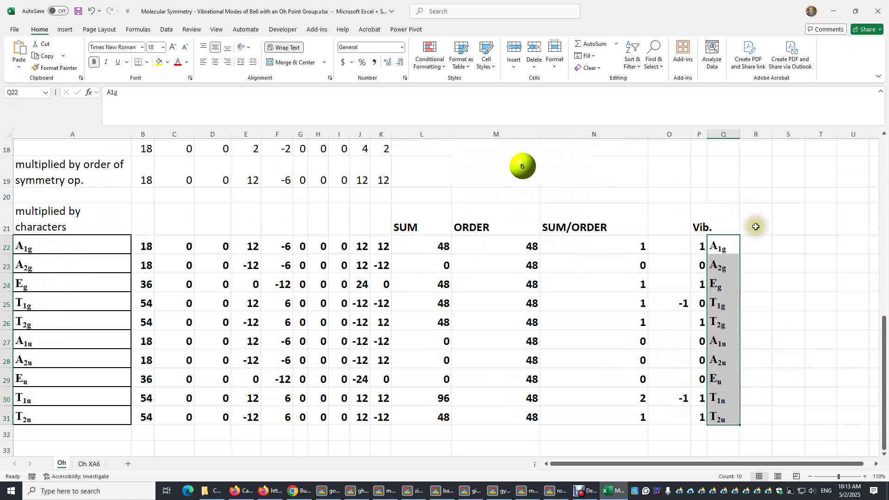
pyautogui.click(784, 240)
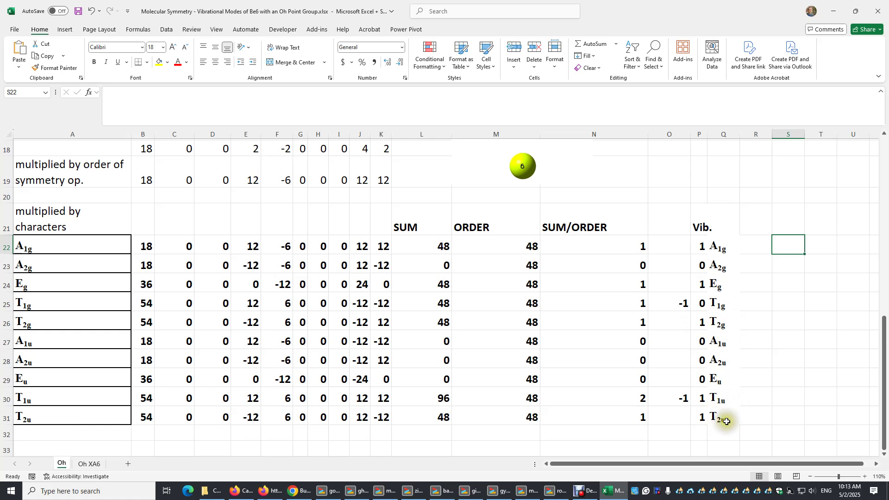
pyautogui.click(699, 245)
pyautogui.click(701, 284)
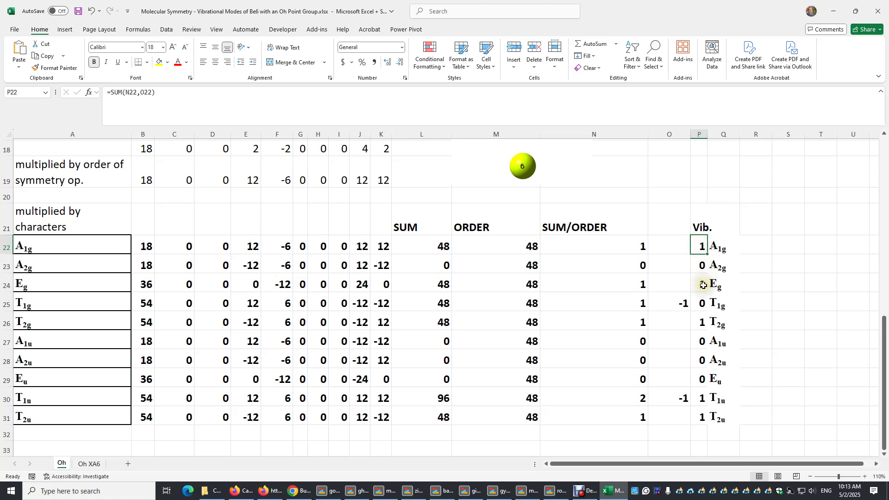
pyautogui.click(702, 322)
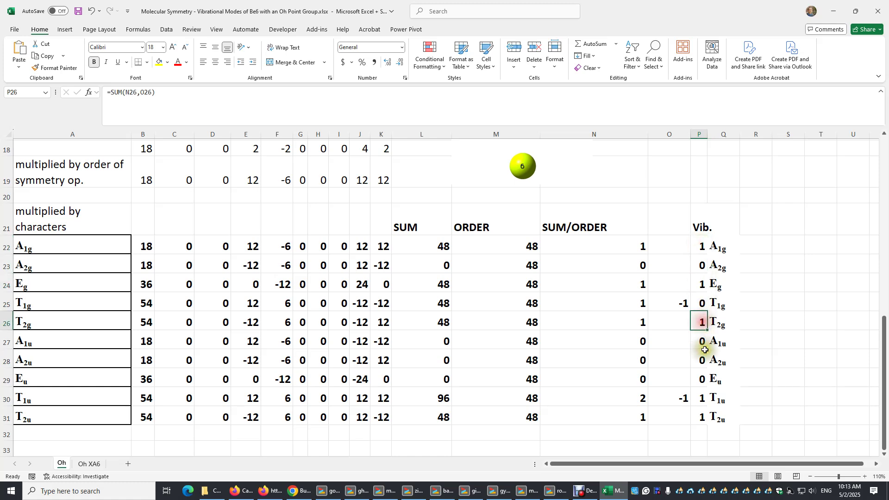
pyautogui.click(706, 398)
pyautogui.click(707, 419)
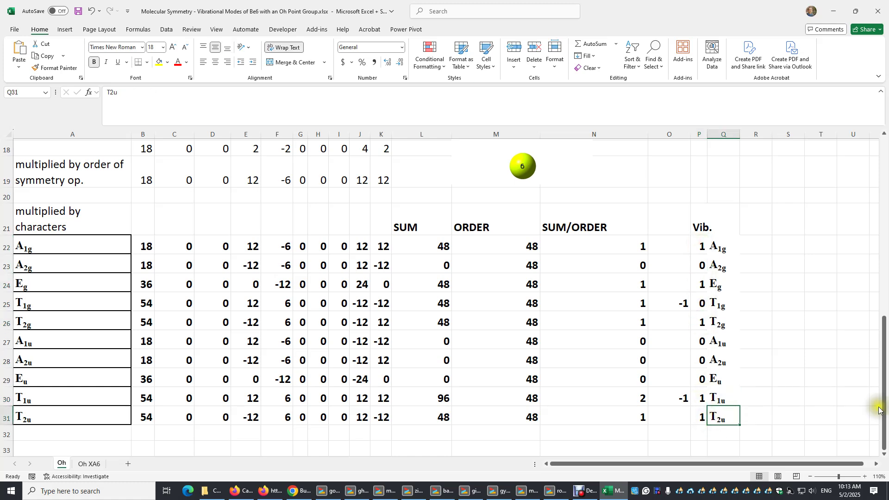
pyautogui.moveTo(885, 437); pyautogui.dragTo(885, 438)
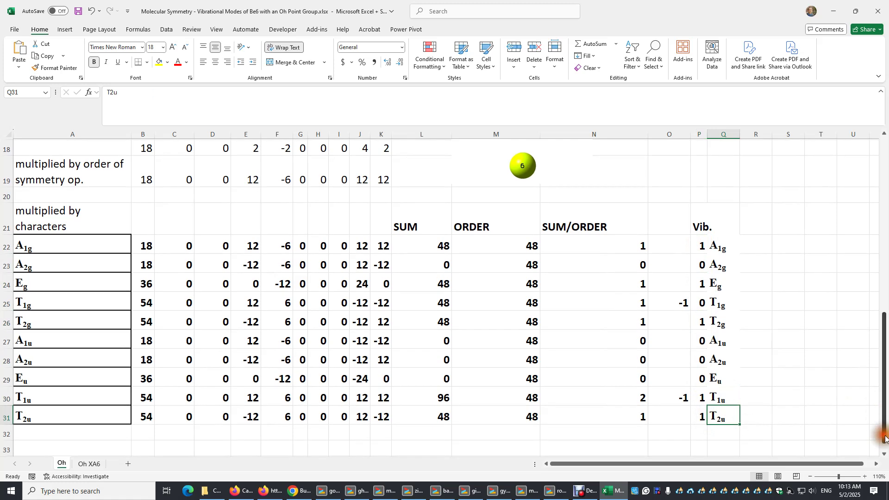
pyautogui.moveTo(880, 397); pyautogui.dragTo(885, 356)
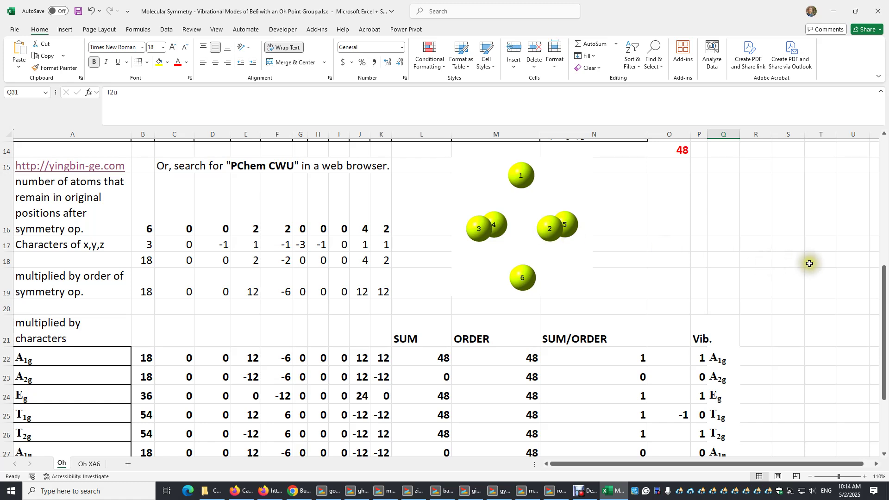
# Recheck the corrections in O25 and O30 of the reduction table alongside the Be6 model.
pyautogui.moveTo(884, 293); pyautogui.dragTo(885, 345)
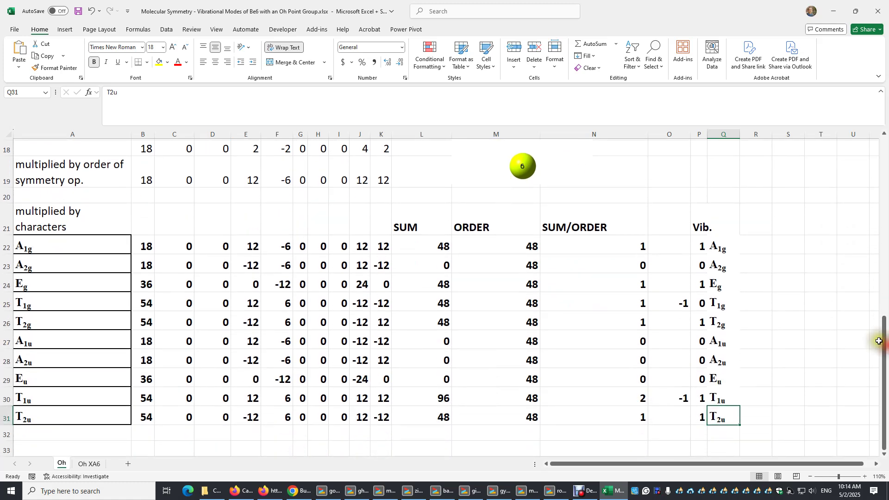
pyautogui.click(666, 303)
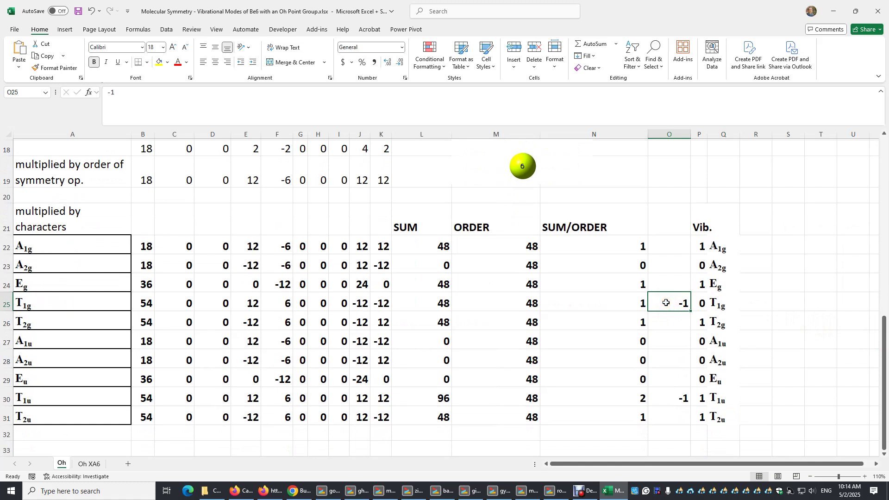
pyautogui.click(680, 396)
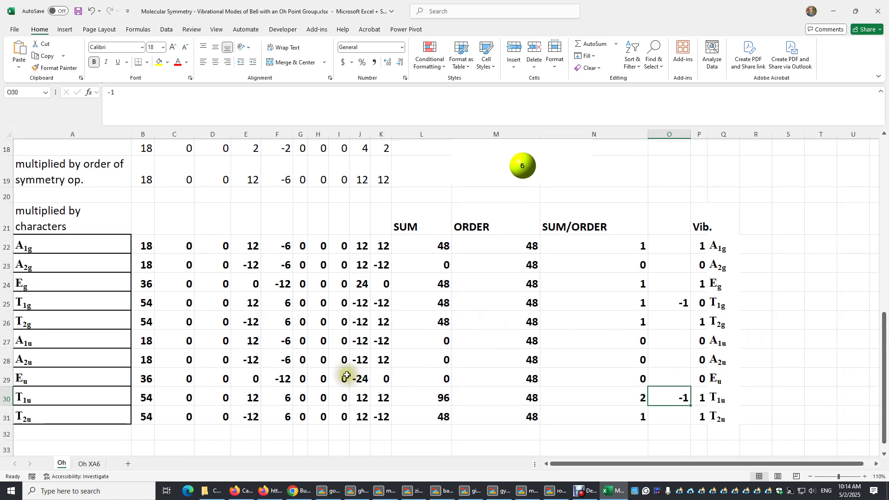
pyautogui.moveTo(885, 374); pyautogui.dragTo(882, 343)
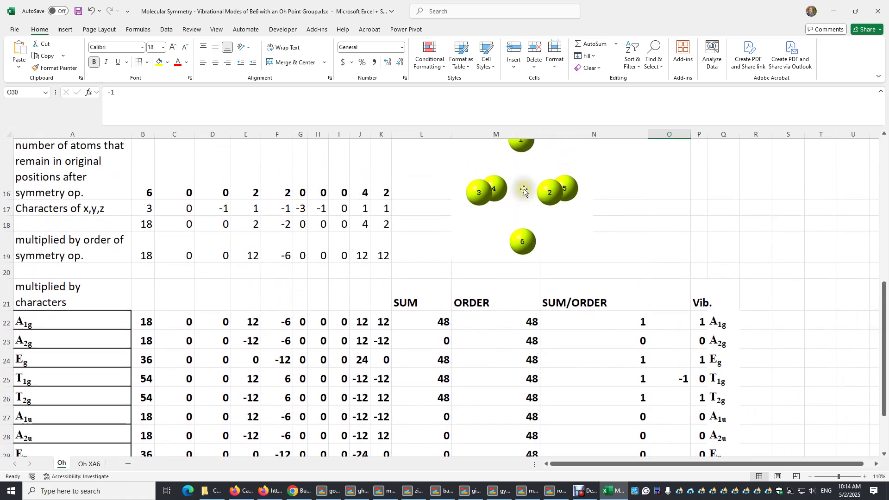
pyautogui.moveTo(885, 319); pyautogui.dragTo(885, 354)
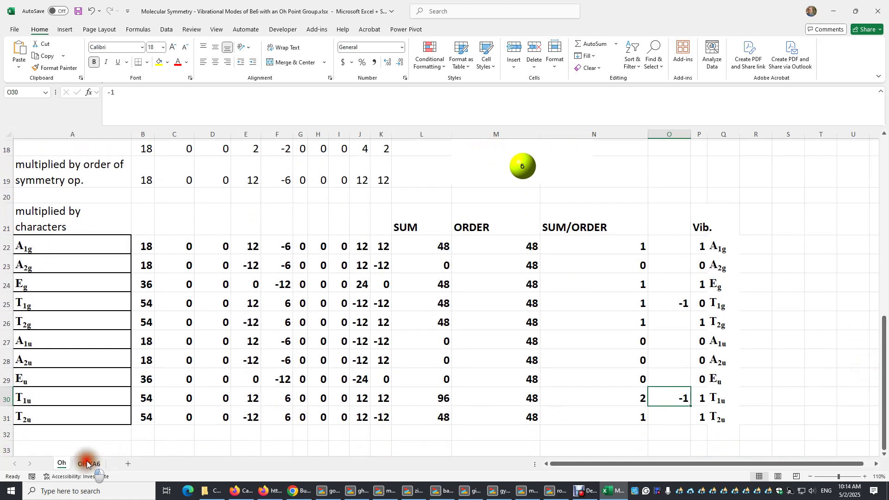
# Inspect the counts of atoms remaining in place, B16:K16, on the Oh XA6 sheet against the XA6 model.
pyautogui.click(106, 463)
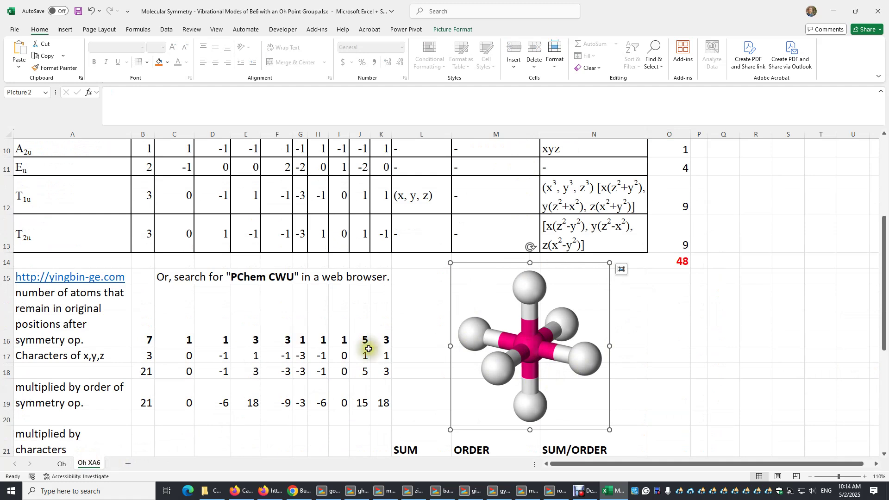
pyautogui.moveTo(143, 327); pyautogui.dragTo(386, 324)
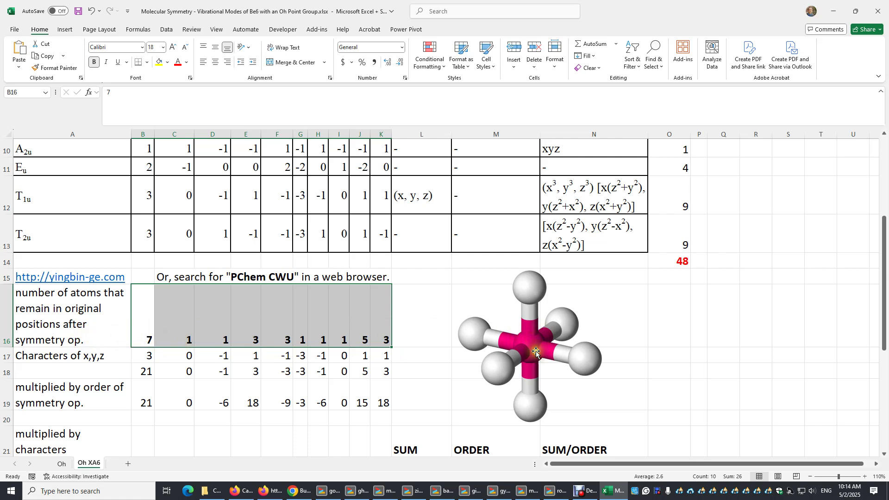
pyautogui.moveTo(143, 319); pyautogui.dragTo(371, 326)
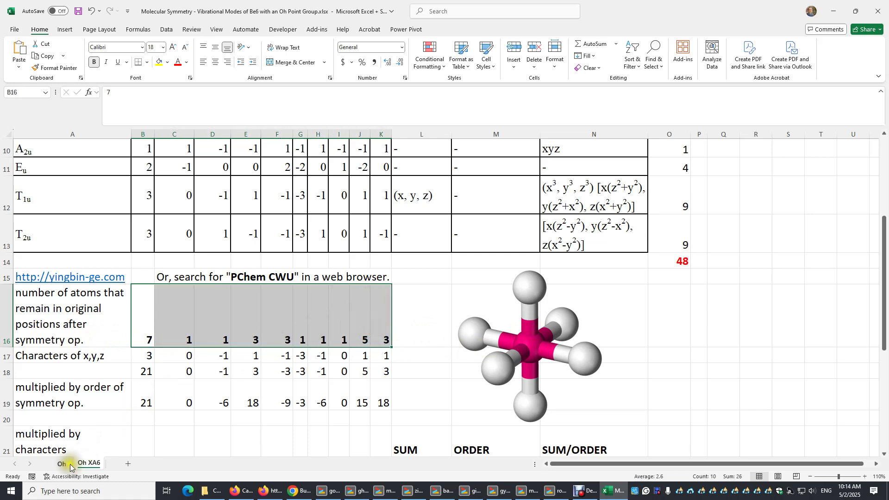
# Go through the Be6 counts of atoms remaining in place on the Oh sheet, one symmetry operation at a time across B16:K16.
pyautogui.click(62, 464)
pyautogui.scroll(1, 204, 288)
pyautogui.moveTo(148, 210); pyautogui.dragTo(379, 205)
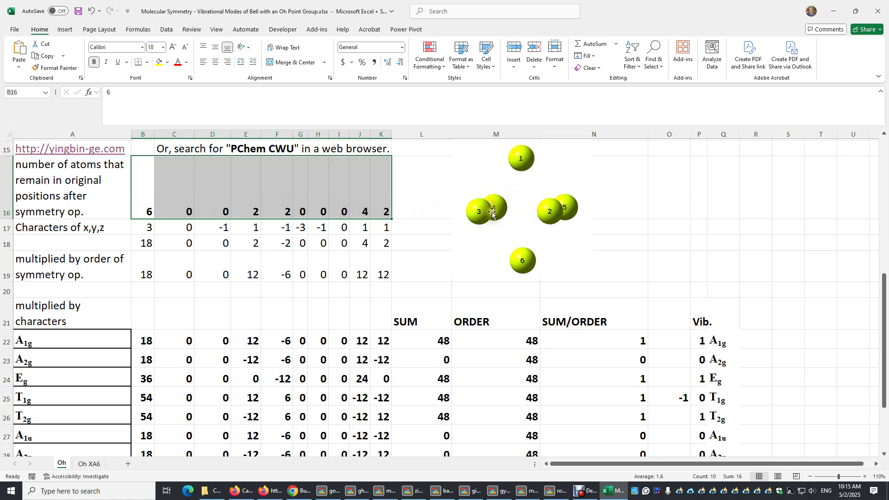
pyautogui.click(143, 206)
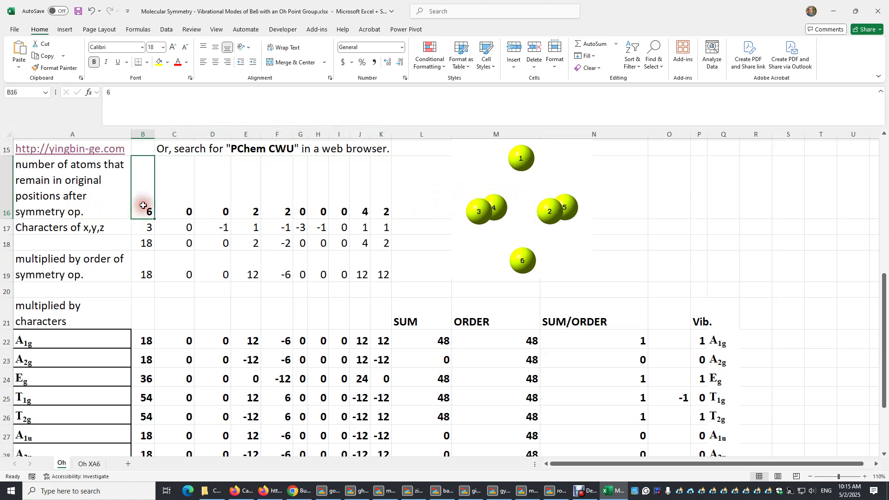
pyautogui.click(169, 206)
pyautogui.click(209, 203)
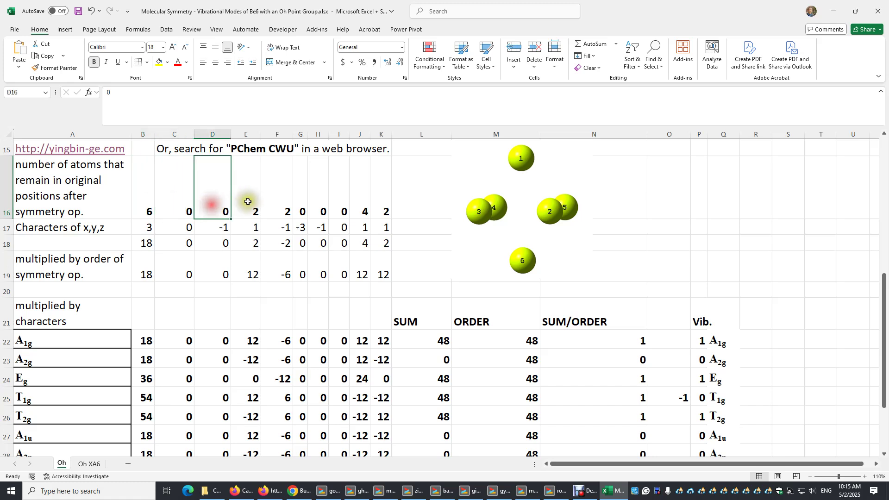
pyautogui.click(252, 203)
pyautogui.click(277, 200)
pyautogui.click(302, 201)
pyautogui.click(319, 202)
pyautogui.click(340, 202)
pyautogui.click(361, 202)
pyautogui.click(382, 203)
# On the Oh XA6 sheet, head the vibrational-mode column with a bold "vib." in P21.
pyautogui.click(89, 463)
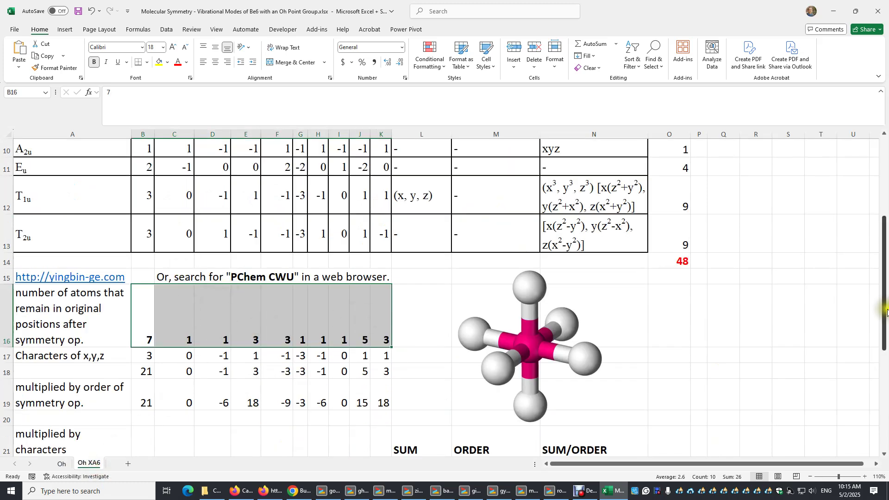
pyautogui.moveTo(885, 314); pyautogui.dragTo(879, 399)
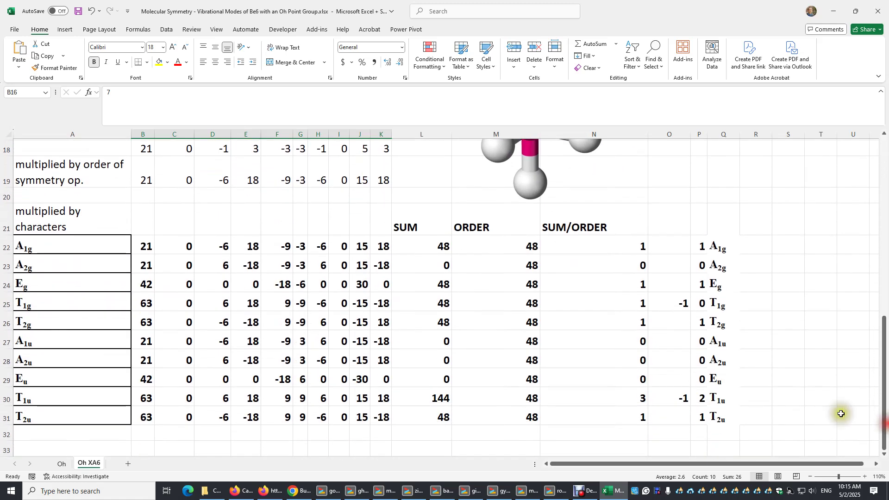
pyautogui.moveTo(698, 246); pyautogui.dragTo(701, 267)
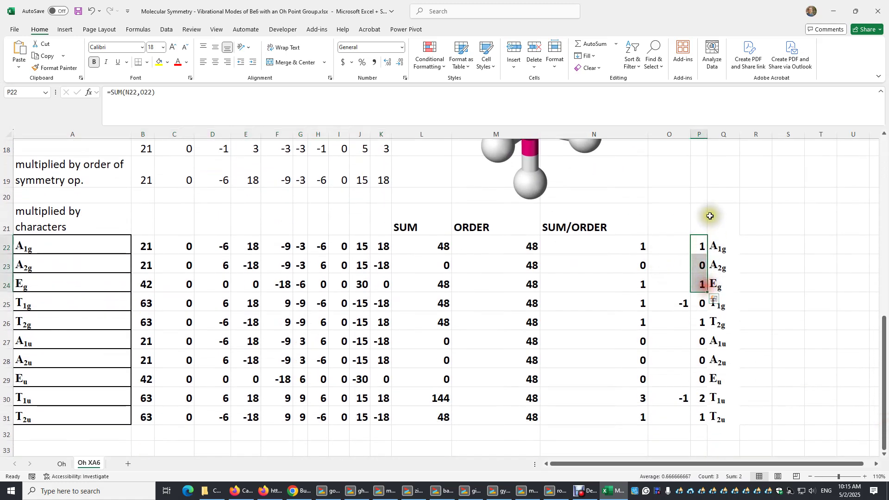
pyautogui.click(705, 225)
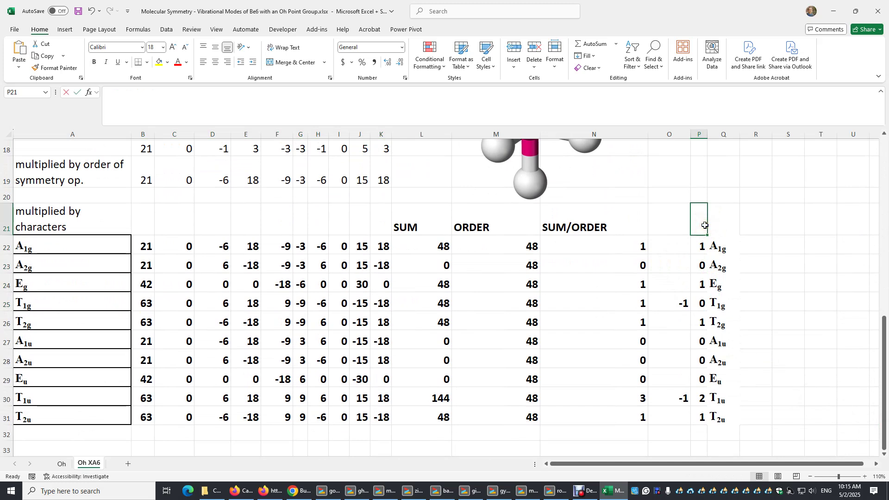
pyautogui.write('vib.')
pyautogui.click(746, 224)
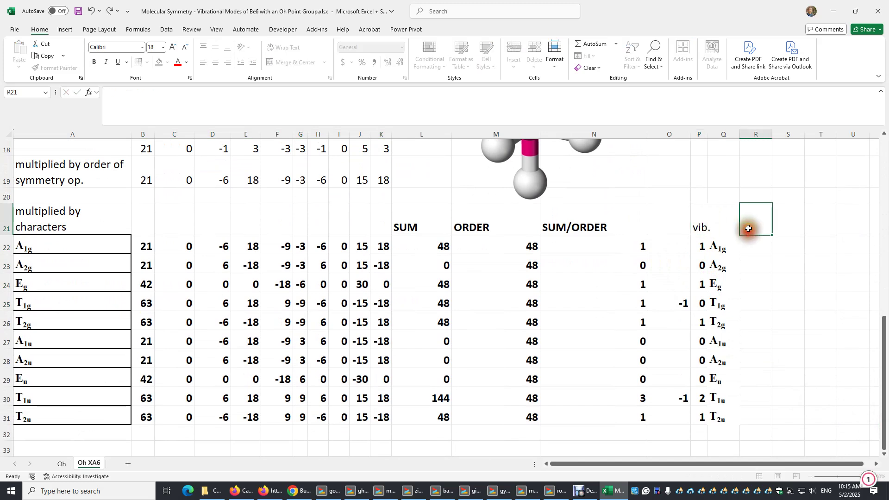
pyautogui.click(700, 225)
pyautogui.click(798, 231)
# Review the Oh XA6 sheet from the XA6 model up to the Oh character table and back to the reduction rows.
pyautogui.moveTo(886, 363); pyautogui.dragTo(886, 320)
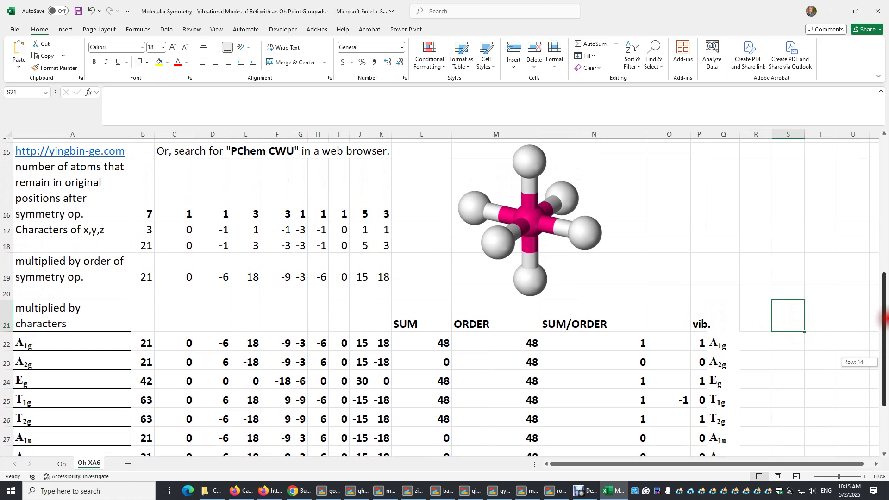
pyautogui.moveTo(885, 319); pyautogui.dragTo(885, 268)
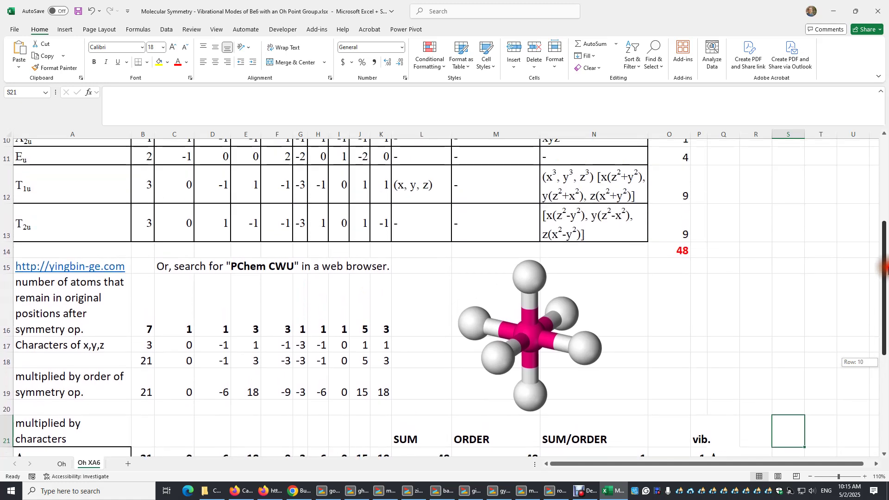
pyautogui.moveTo(886, 269); pyautogui.dragTo(885, 184)
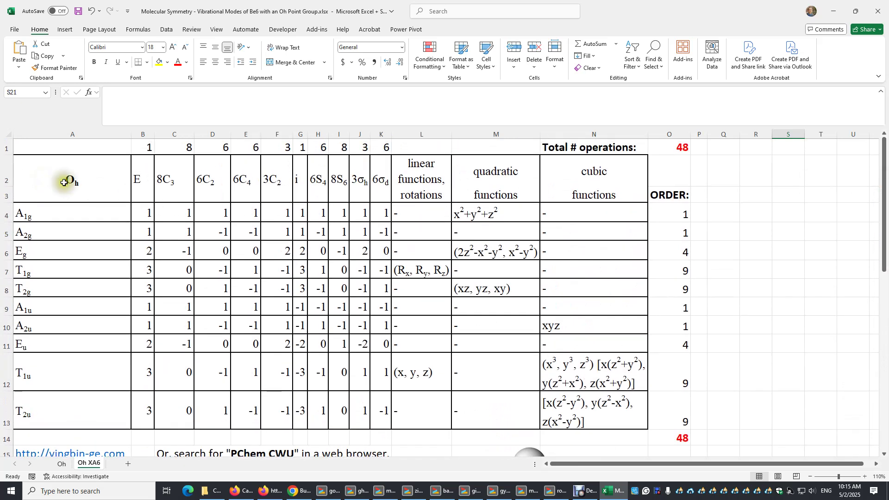
pyautogui.moveTo(881, 204); pyautogui.dragTo(882, 320)
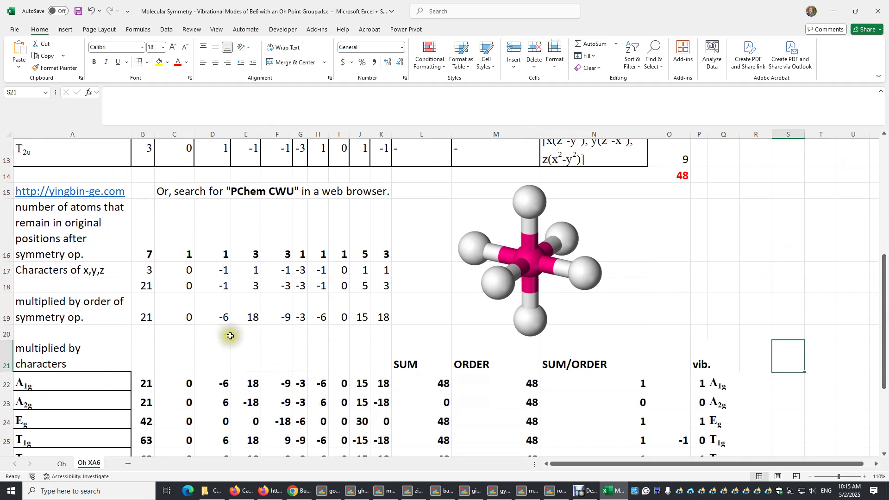
# Open the website linked in A15, find the Molecular Symmetry workbooks in its DIY tutorial file list, and return to the Excel workbook.
pyautogui.click(80, 193)
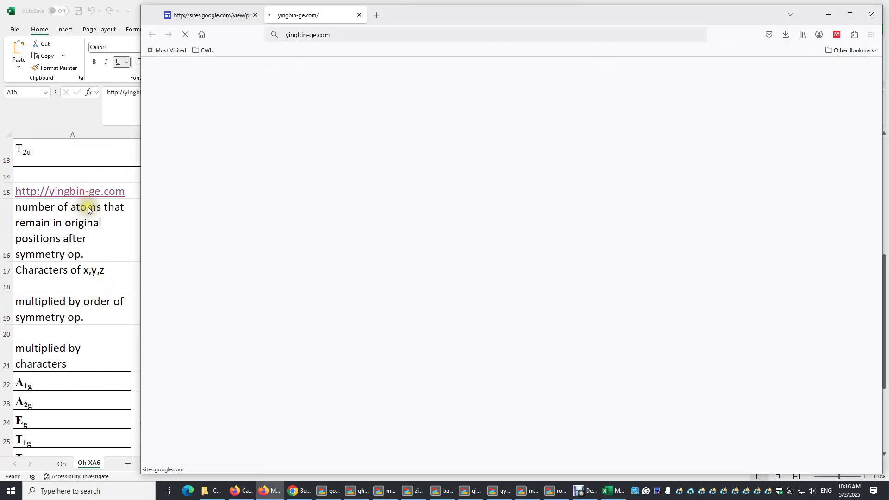
pyautogui.moveTo(882, 106); pyautogui.dragTo(885, 262)
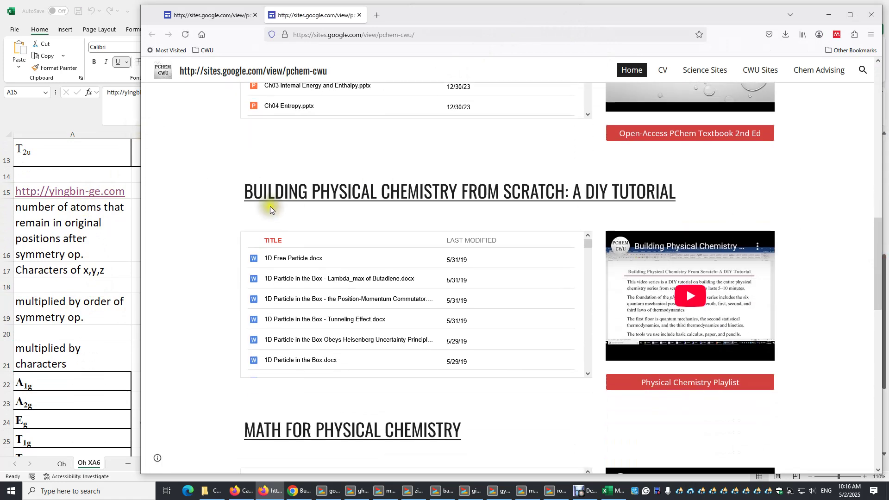
pyautogui.moveTo(589, 248); pyautogui.dragTo(591, 321)
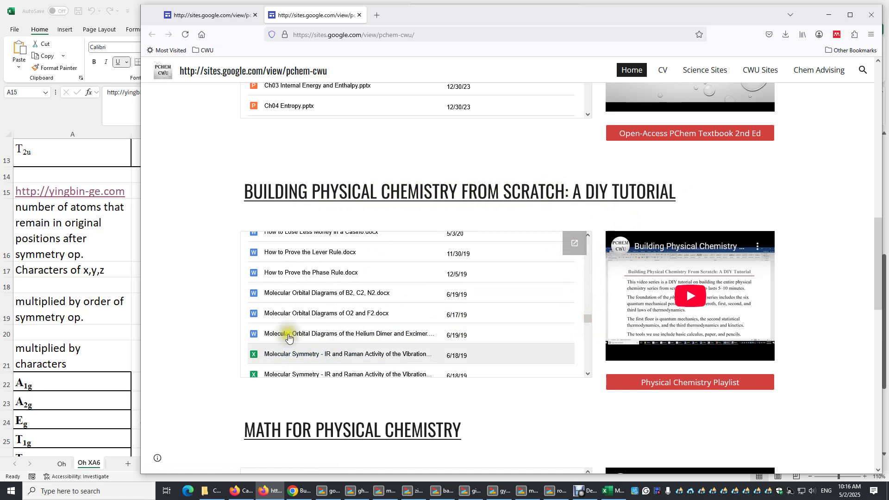
pyautogui.click(80, 307)
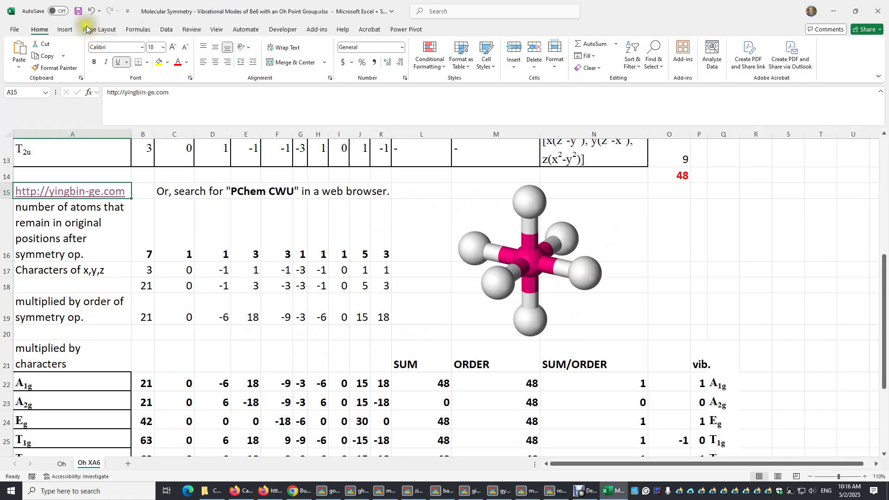